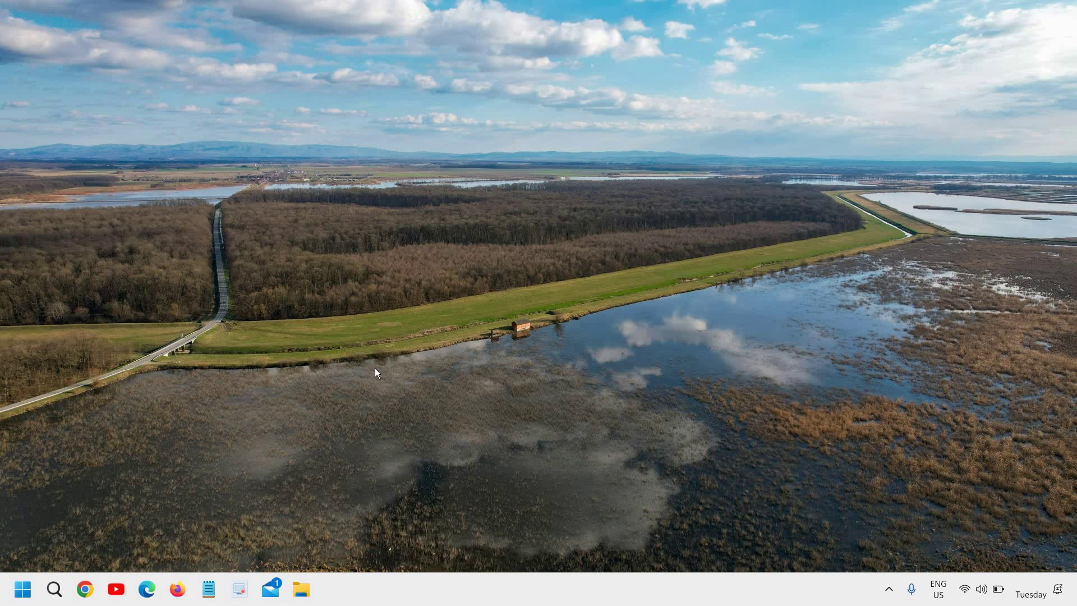
Launch Settings from the Win+X quick-link menu, then dismiss the menu when it reappears.
right_click(25, 593)
left_click(89, 436)
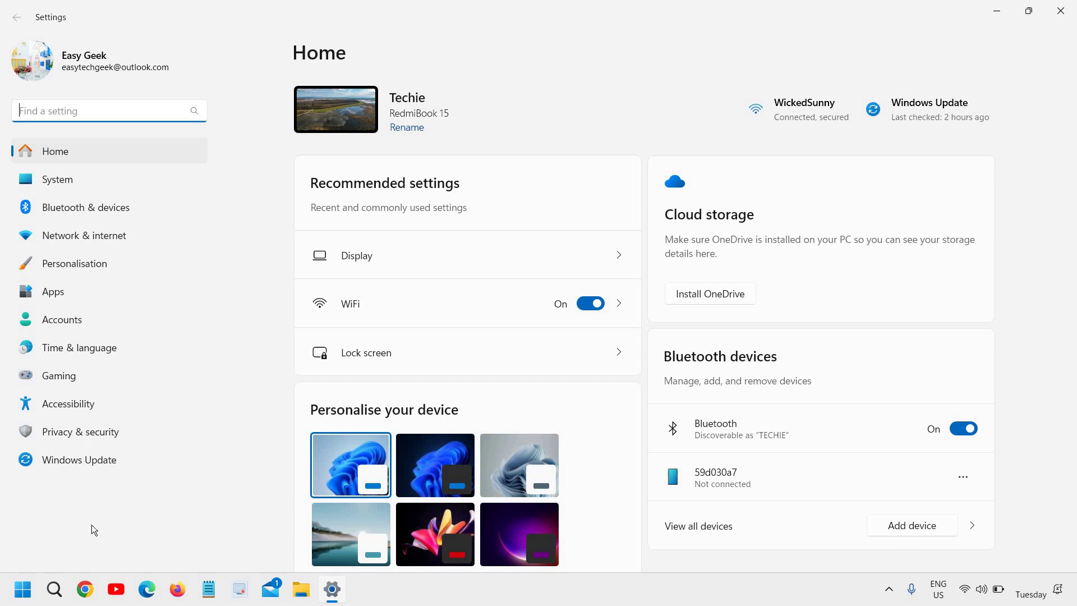
right_click(25, 590)
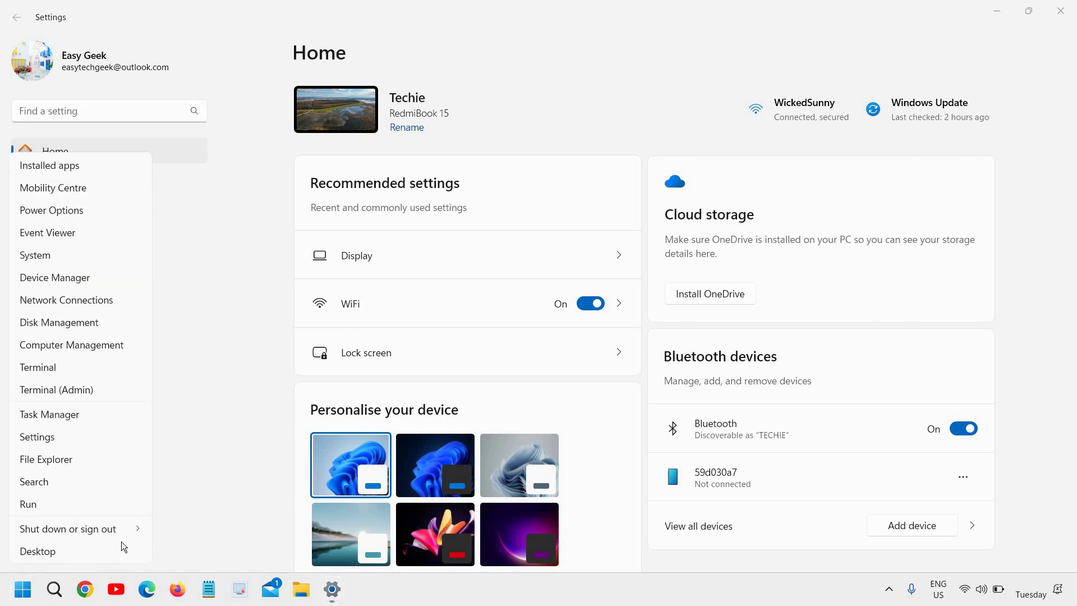
left_click(261, 297)
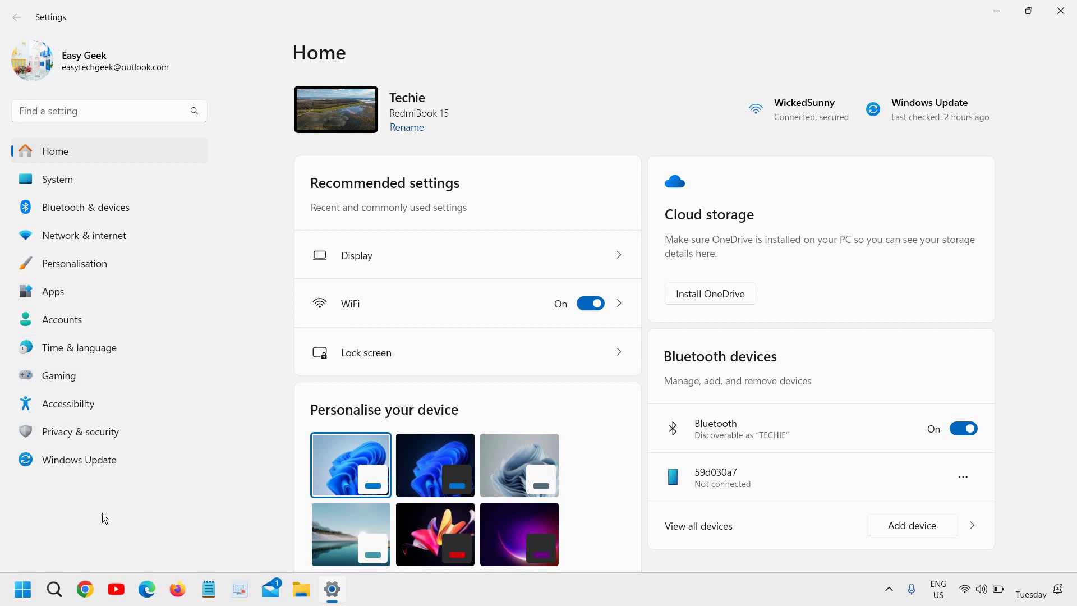
Under Privacy & security, confirm Find my device is off and Device encryption is on.
left_click(89, 437)
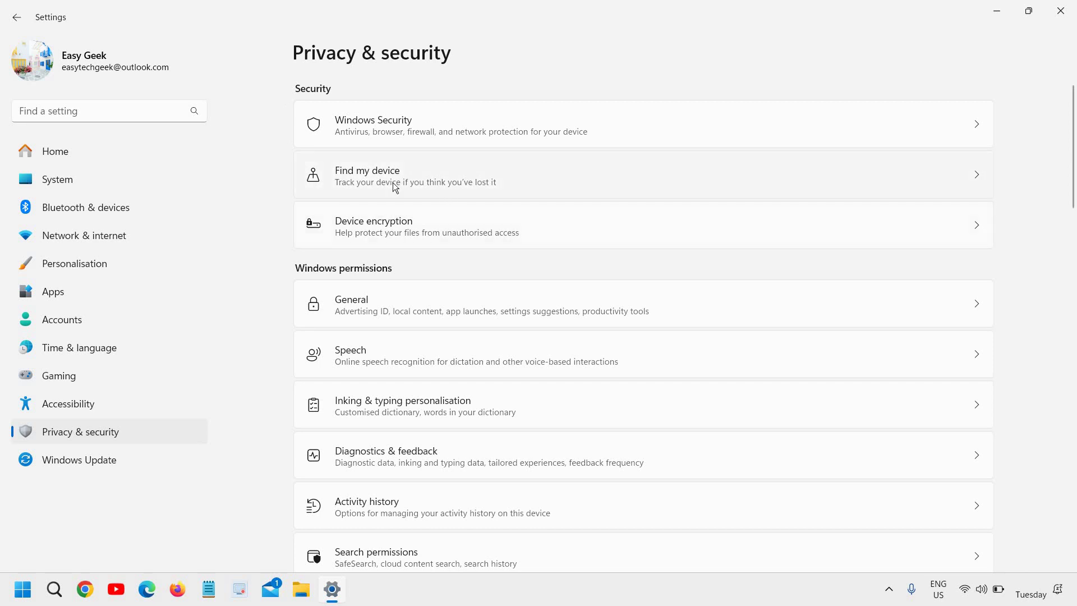
left_click(476, 187)
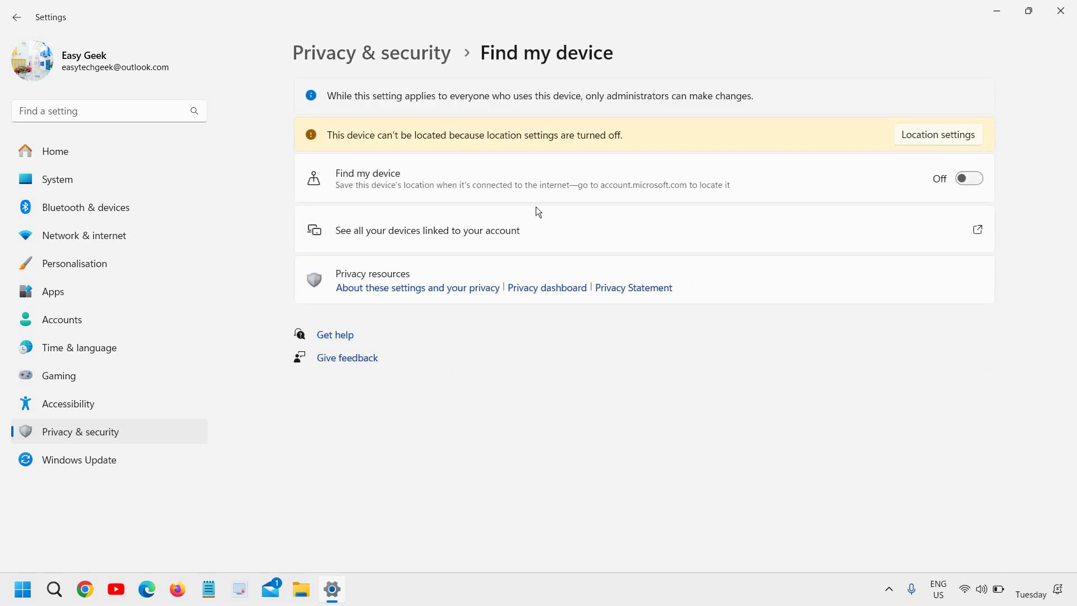
left_click(26, 22)
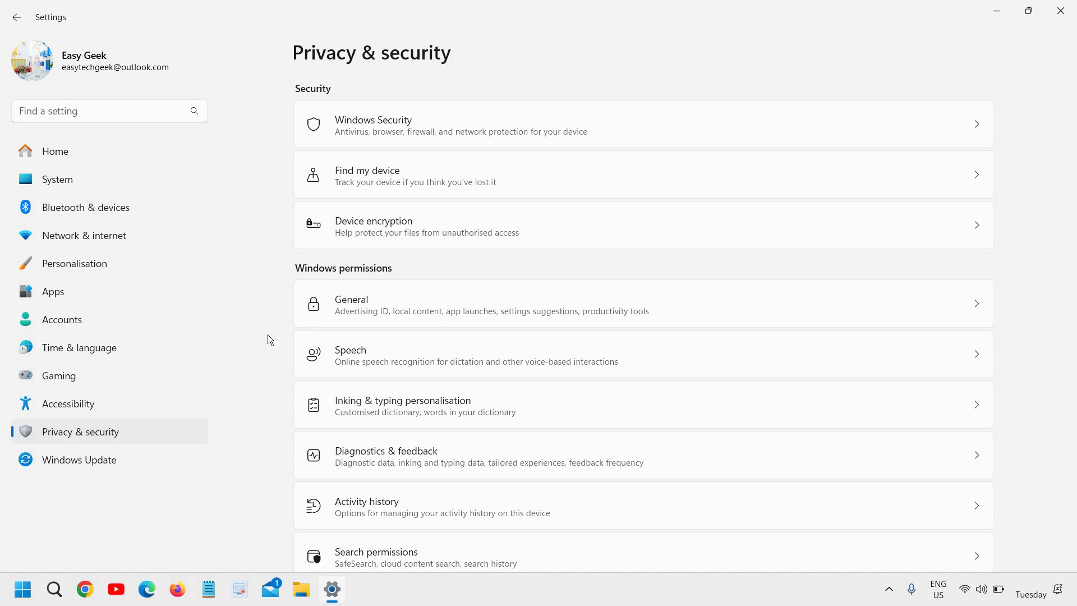
left_click(547, 182)
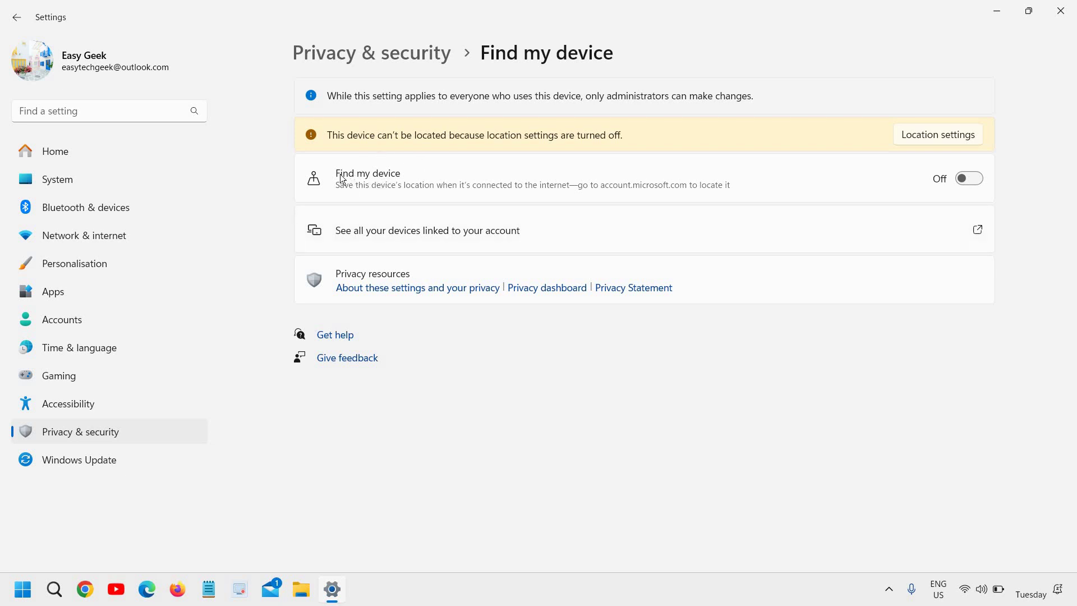
left_click(11, 19)
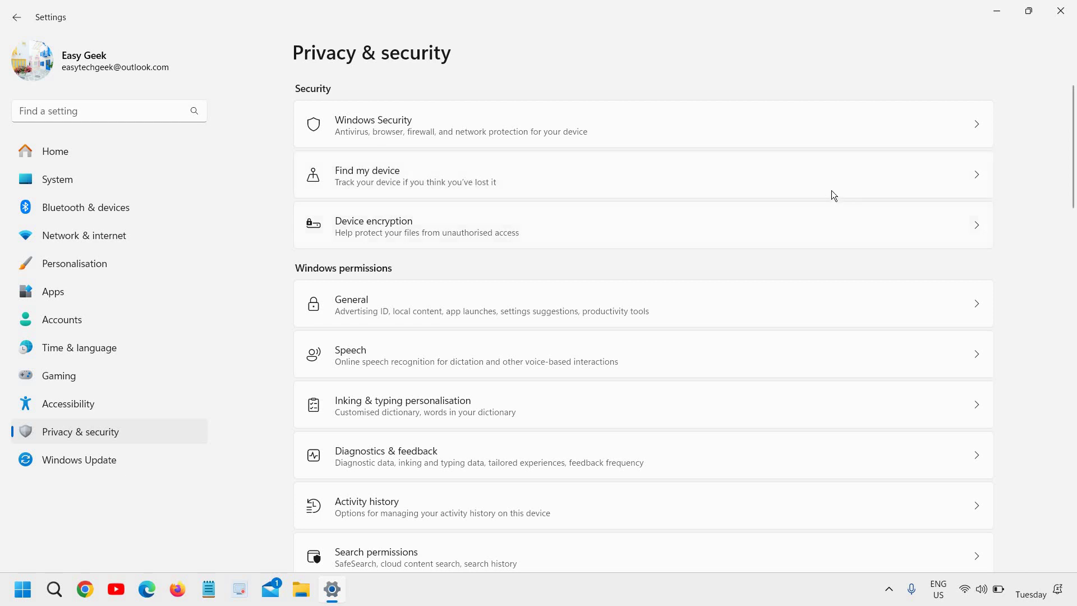
left_click(921, 183)
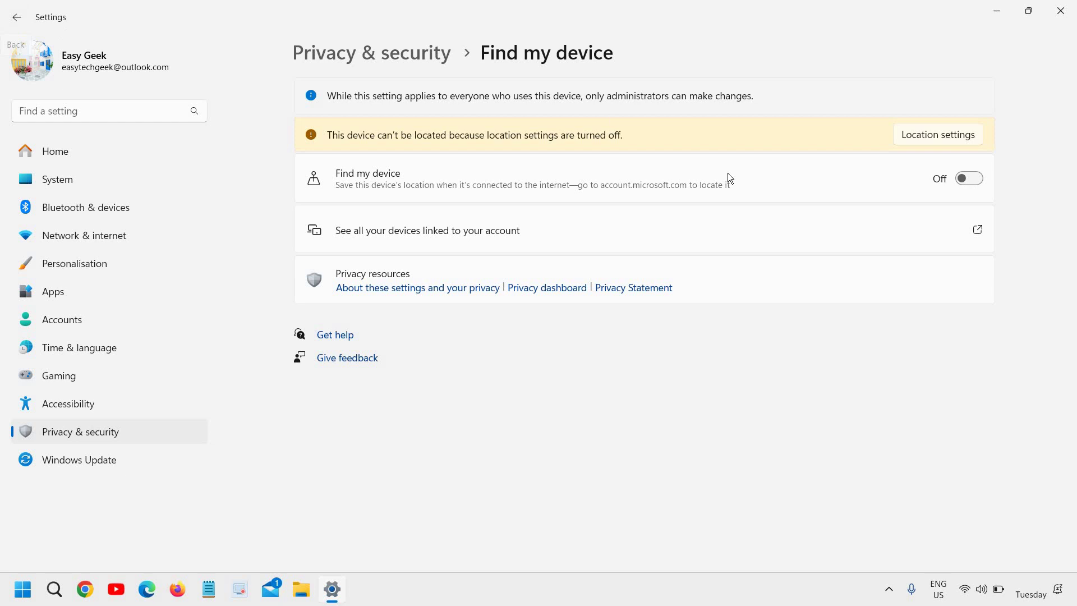
left_click(20, 18)
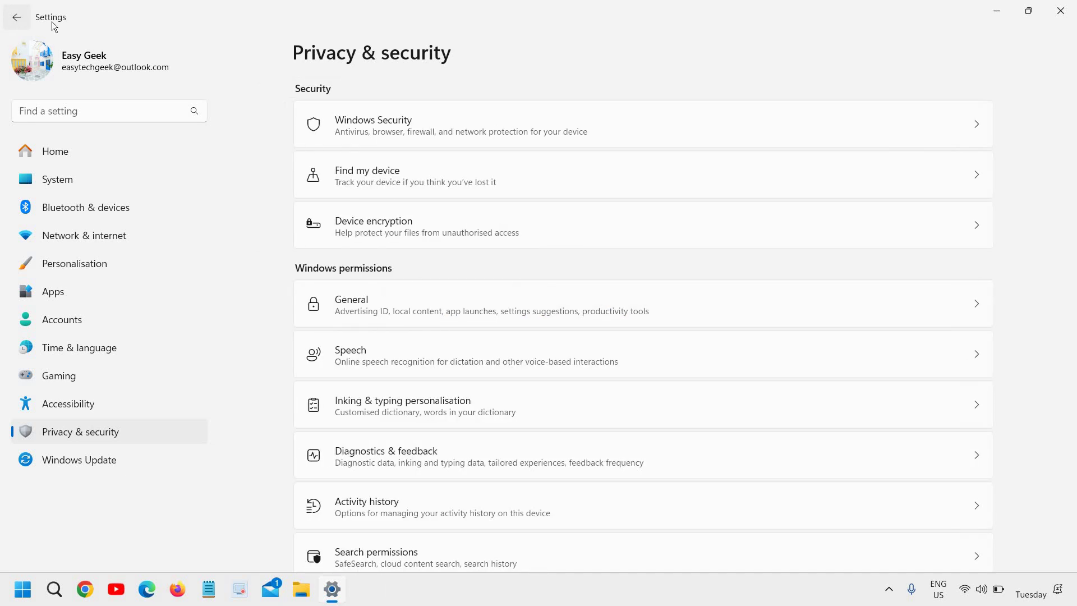
left_click(459, 238)
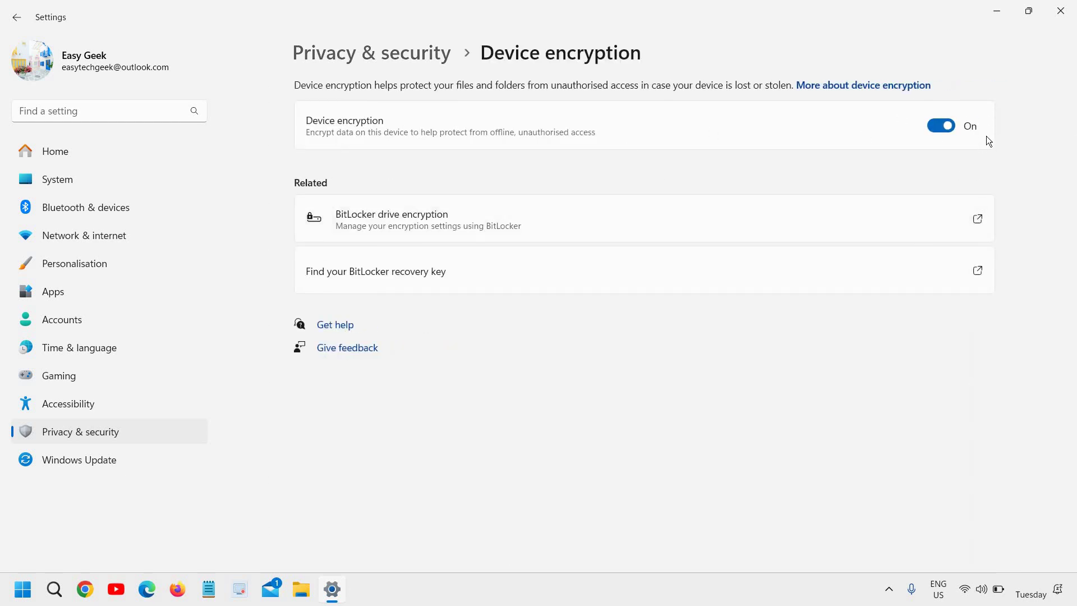
left_click(17, 19)
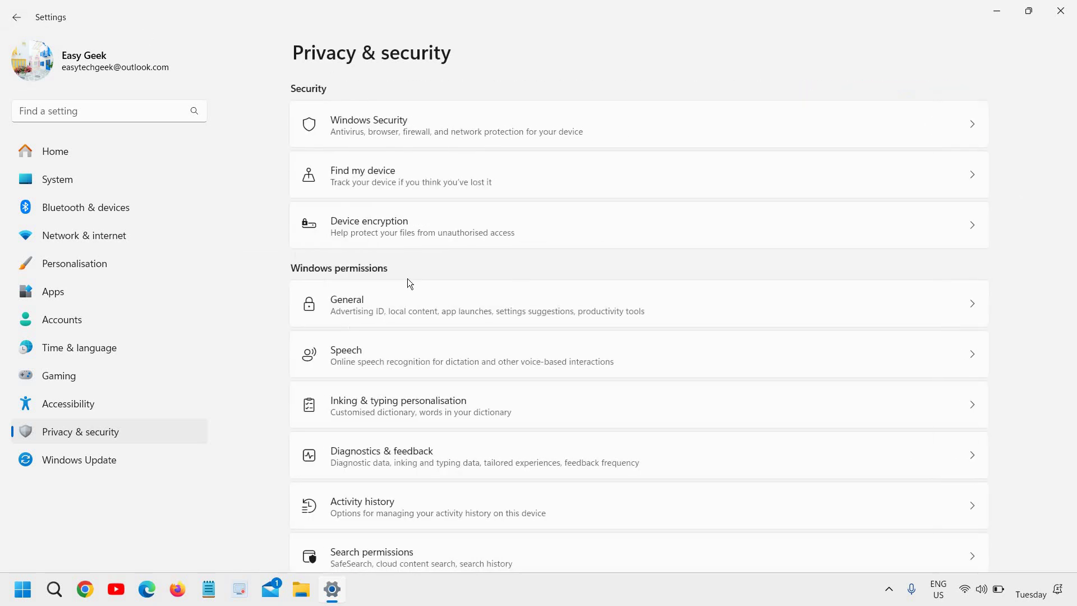
scroll(489, 318, "down", 2)
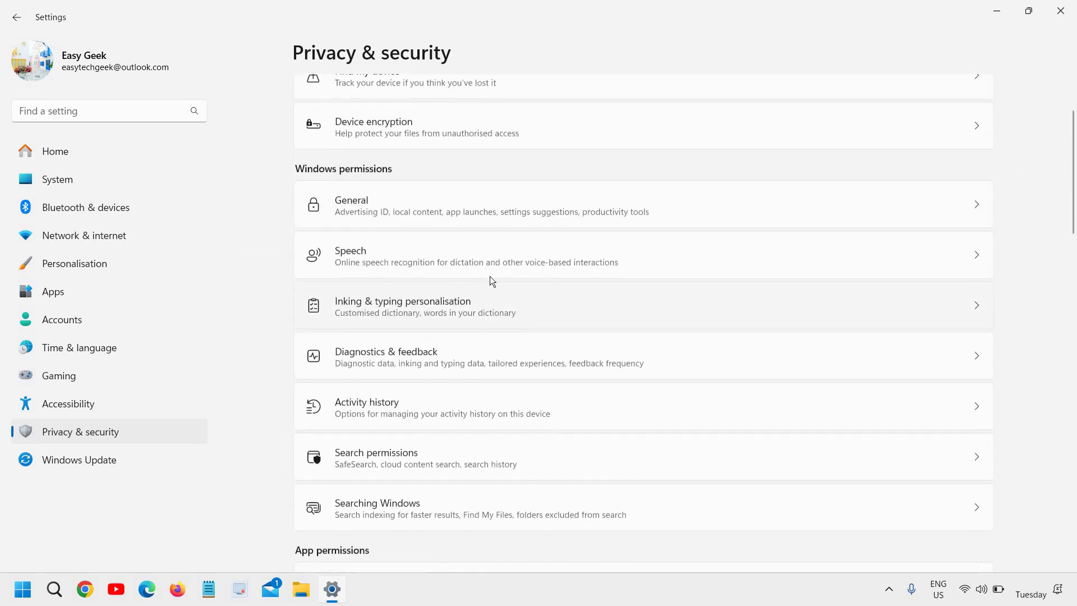
left_click(442, 222)
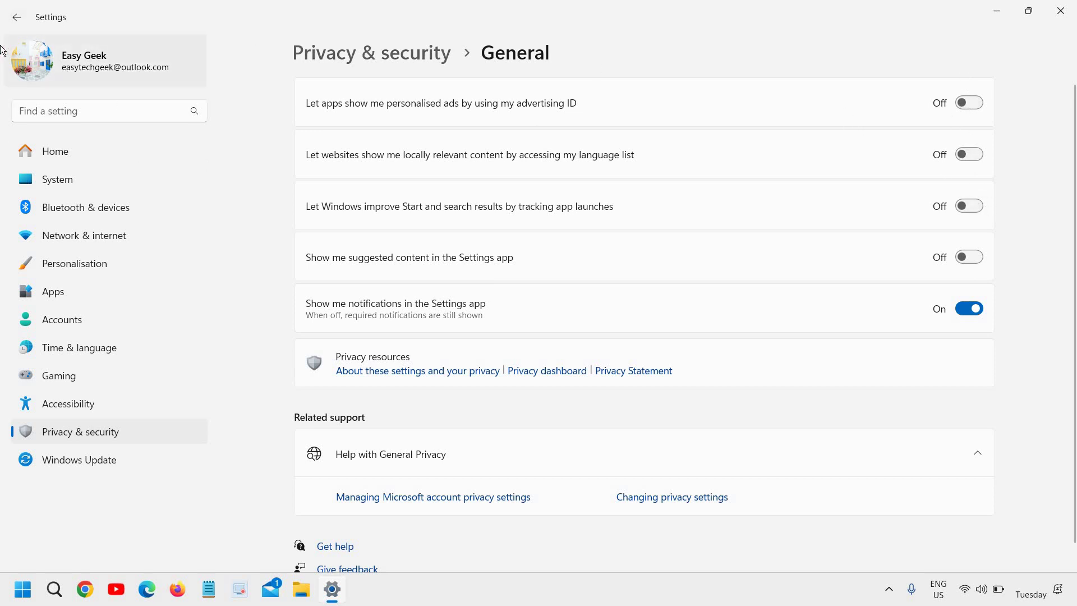
left_click(16, 21)
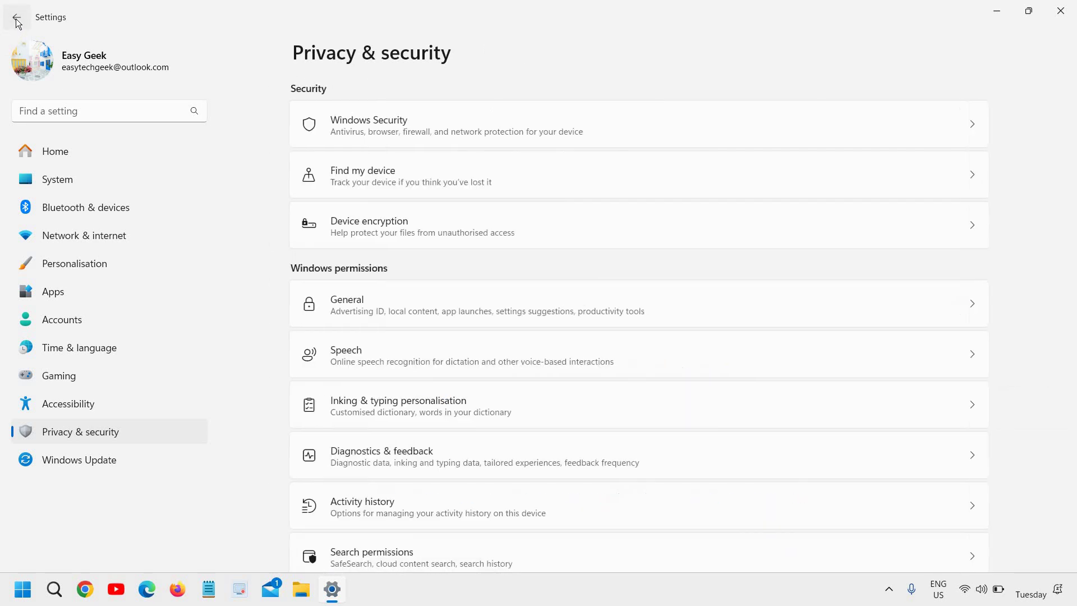
scroll(522, 376, "down", 2)
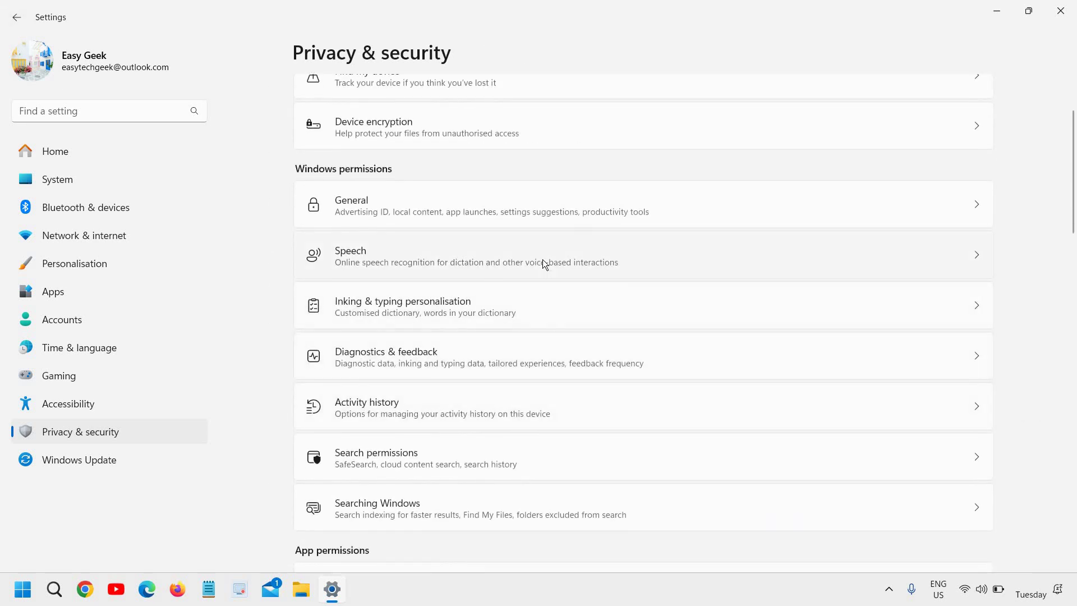
left_click(543, 260)
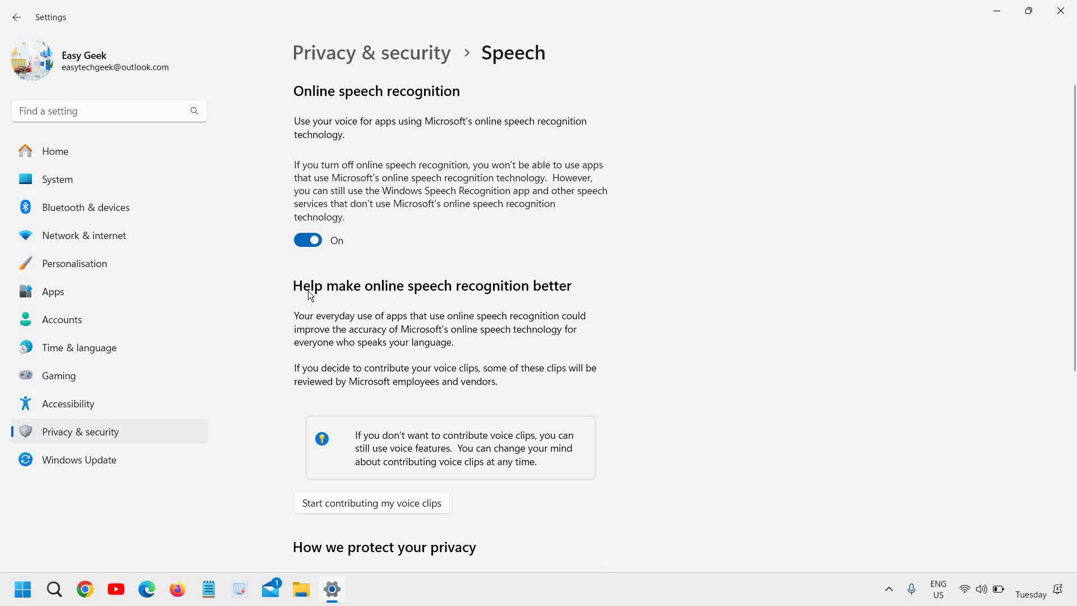
scroll(368, 325, "down", 4)
scroll(368, 324, "up", 5)
left_click(19, 27)
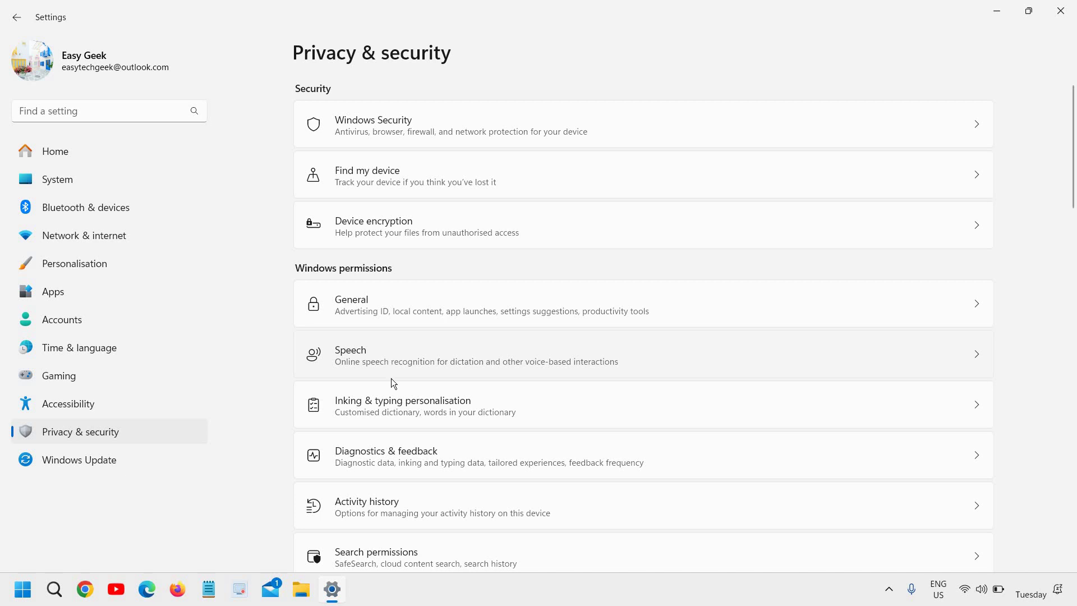
scroll(646, 308, "down", 3)
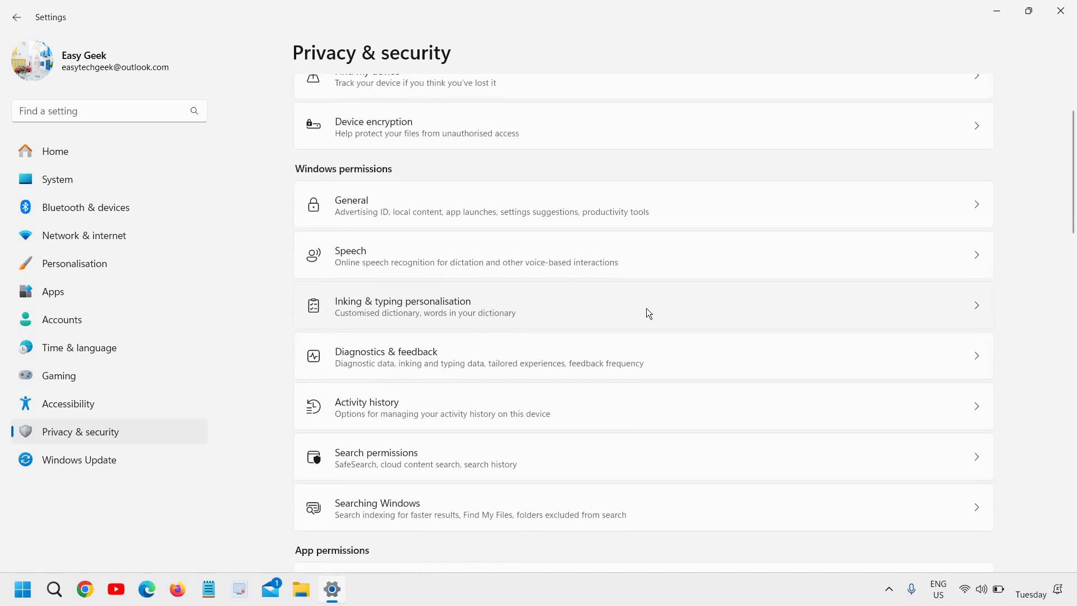
left_click(422, 325)
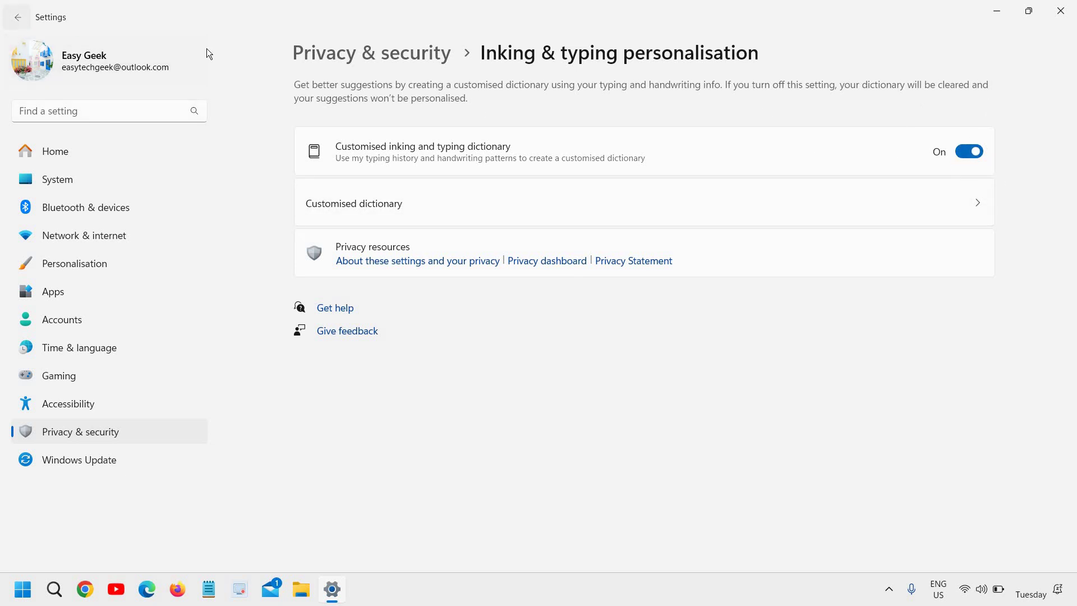
key("alt+Left")
scroll(490, 395, "down", 2)
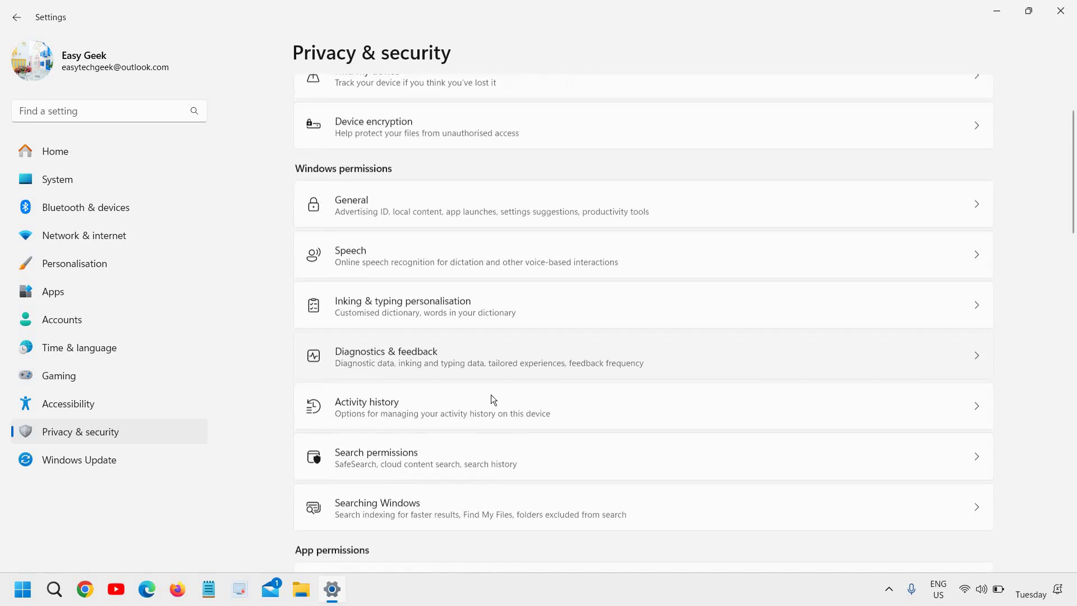
Verify optional diagnostic data, inking, and tailored experiences are Off, with feedback frequency Never.
left_click(444, 372)
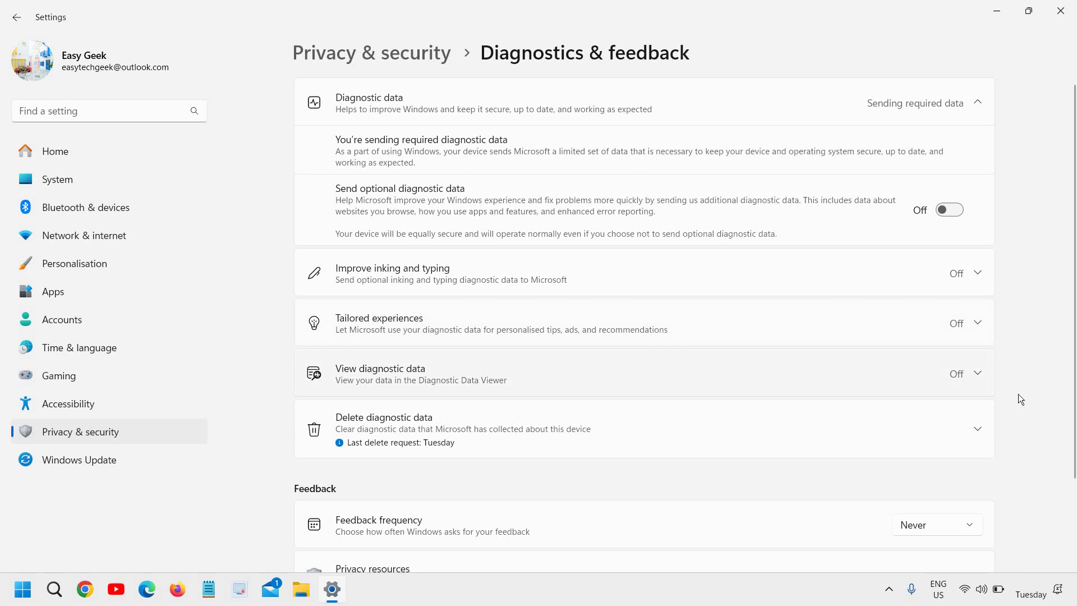
scroll(750, 482, "down", 2)
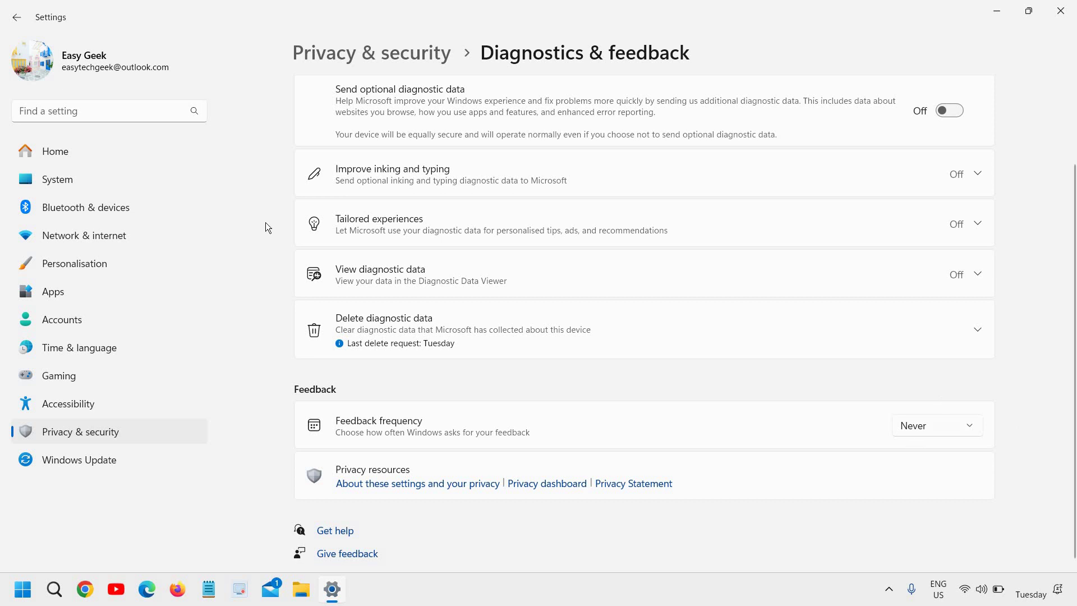
scroll(626, 481, "up", 2)
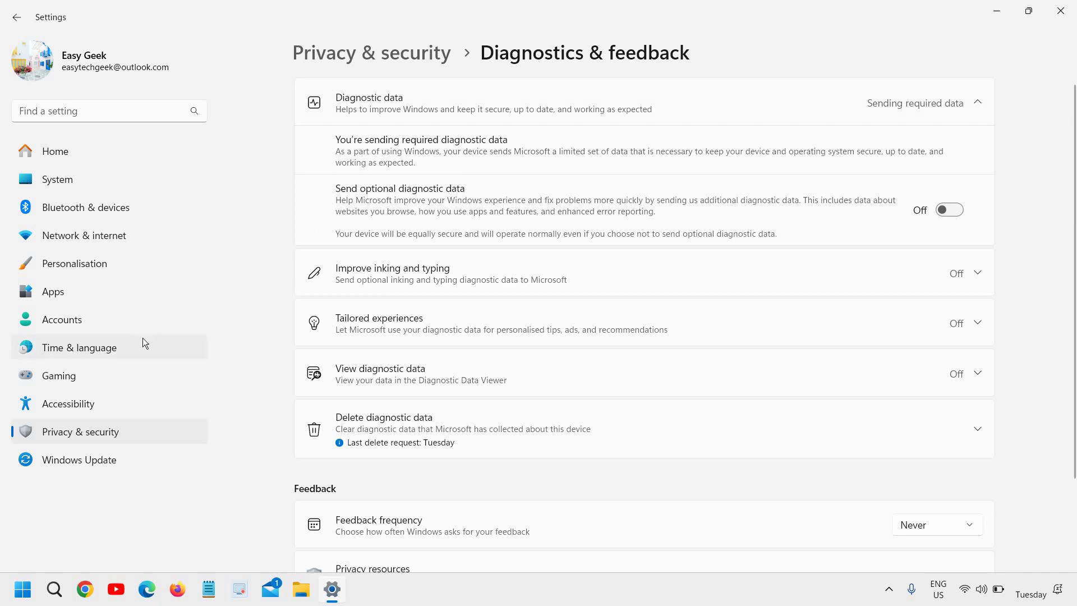
Confirm 'Store my activity history on this device' is Off on the Activity history page.
left_click(14, 20)
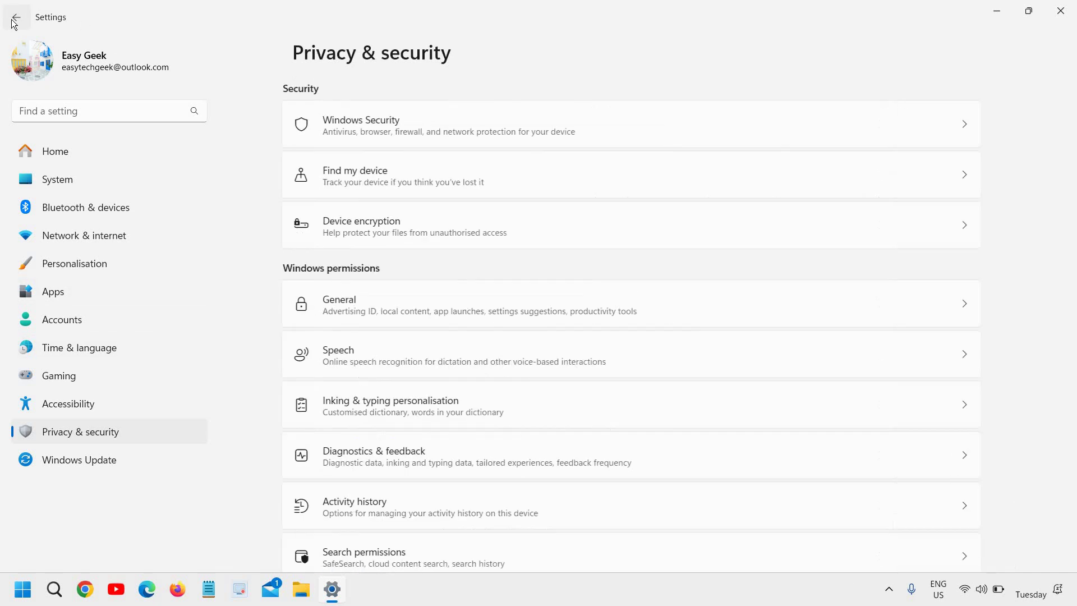
scroll(504, 432, "down", 2)
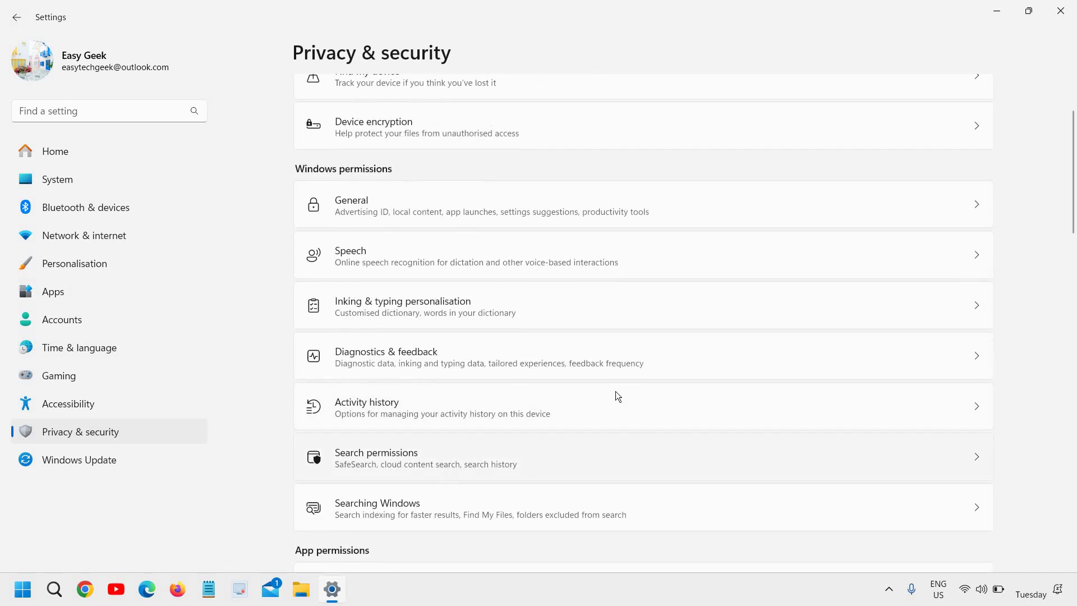
left_click(566, 415)
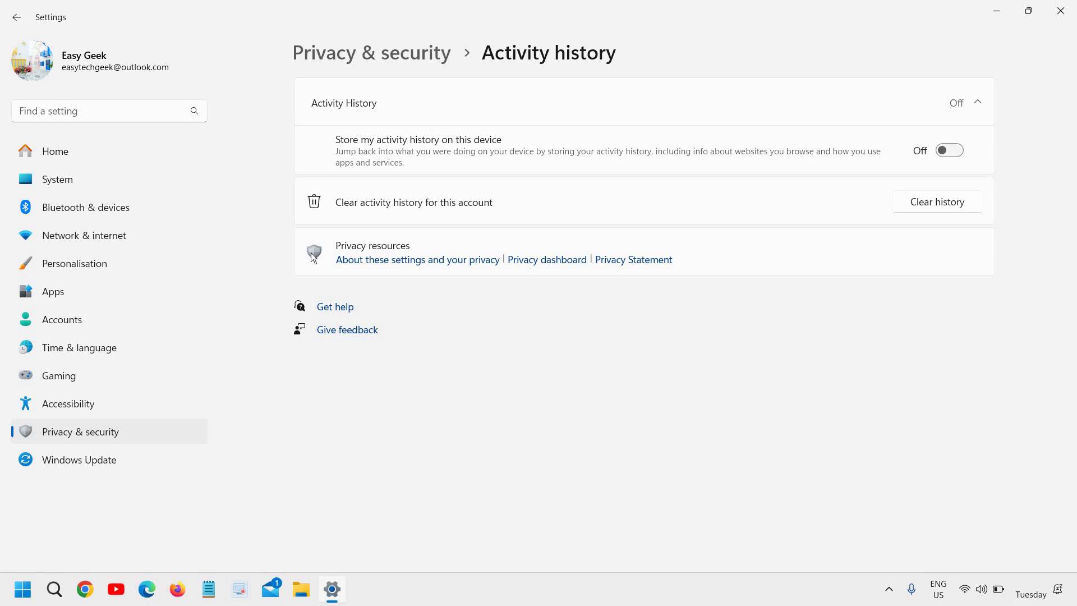
left_click(17, 18)
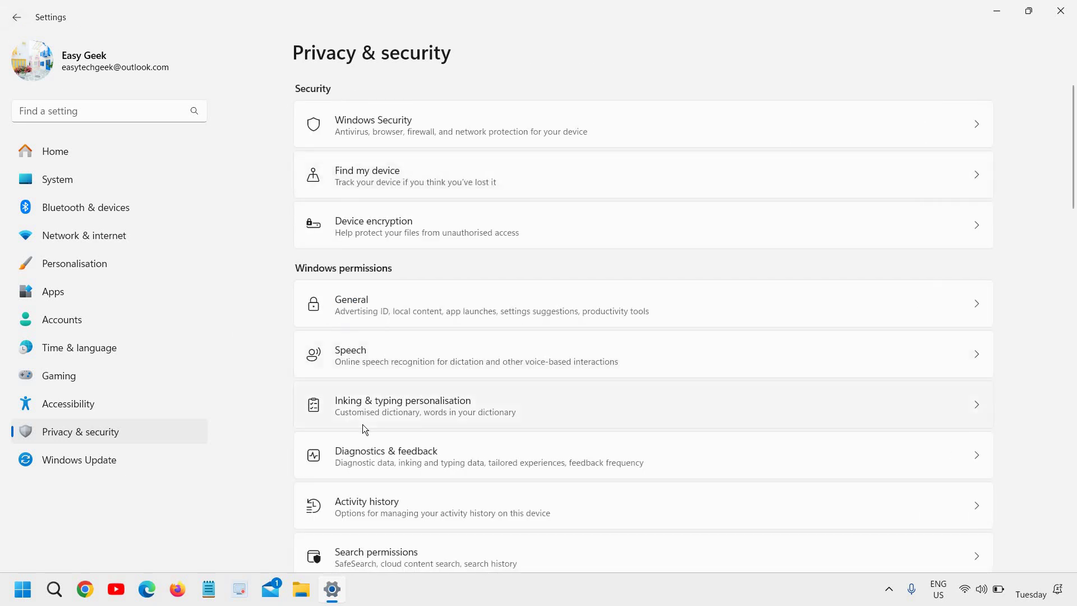
scroll(370, 410, "down", 3)
Review Search permissions: SafeSearch Moderate; cloud content search, search history, and highlights Off.
left_click(537, 362)
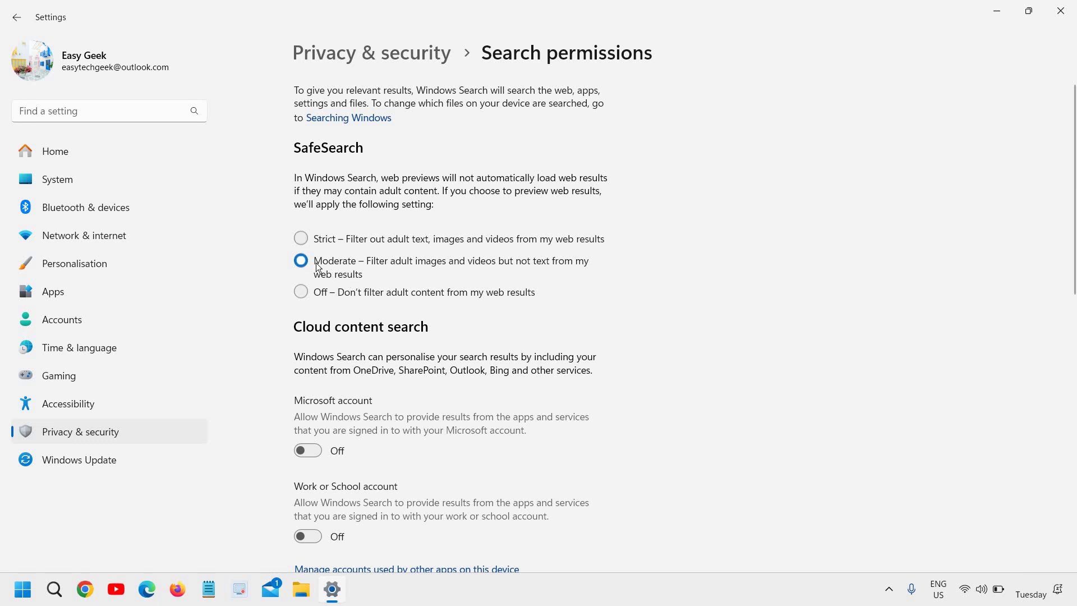
scroll(432, 382, "down", 2)
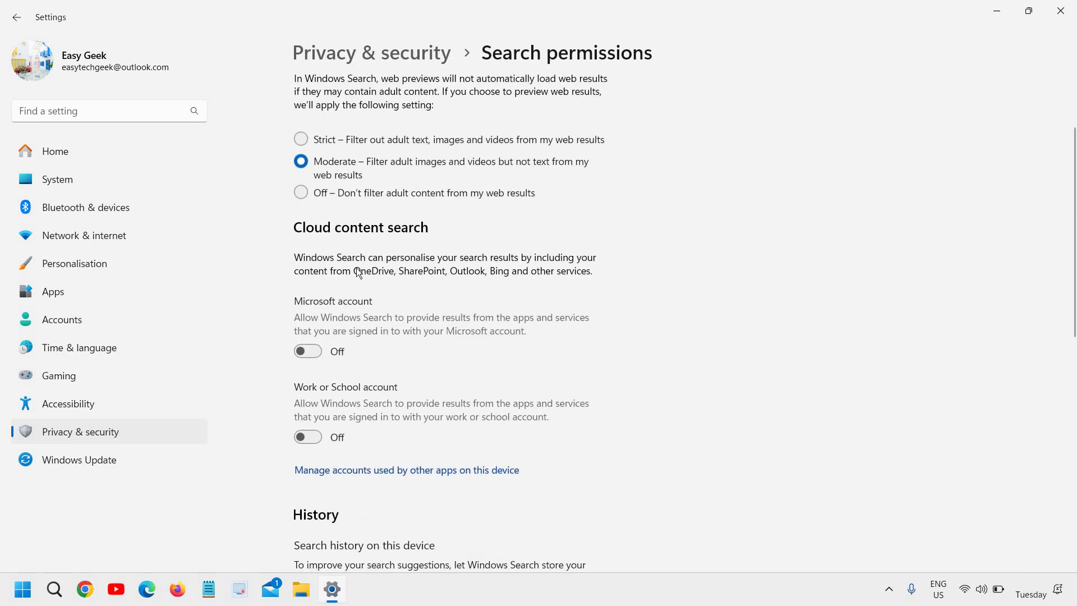
scroll(386, 490, "down", 7)
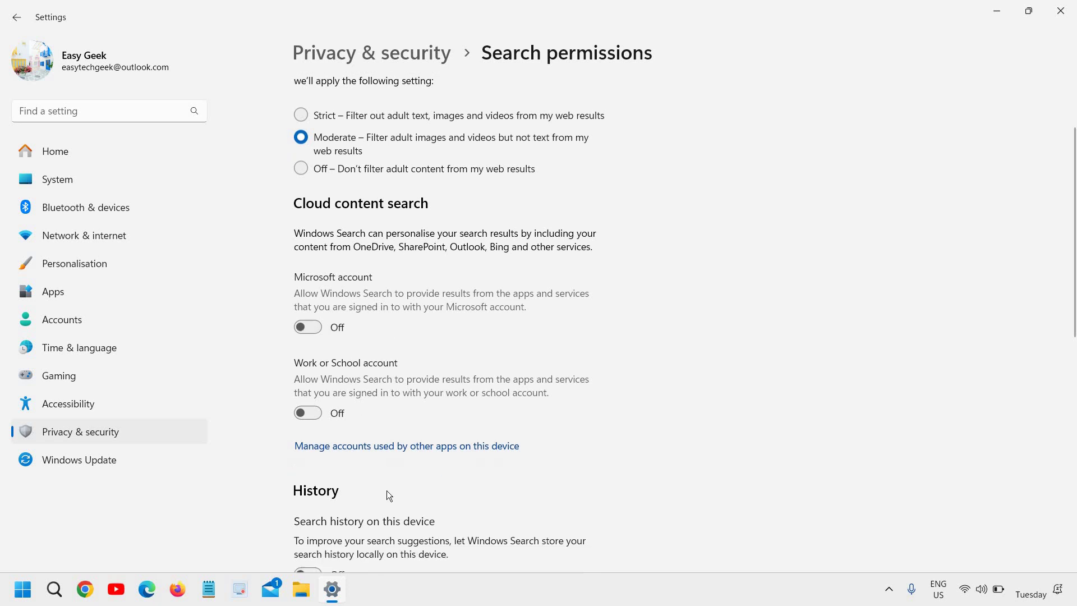
scroll(385, 491, "down", 3)
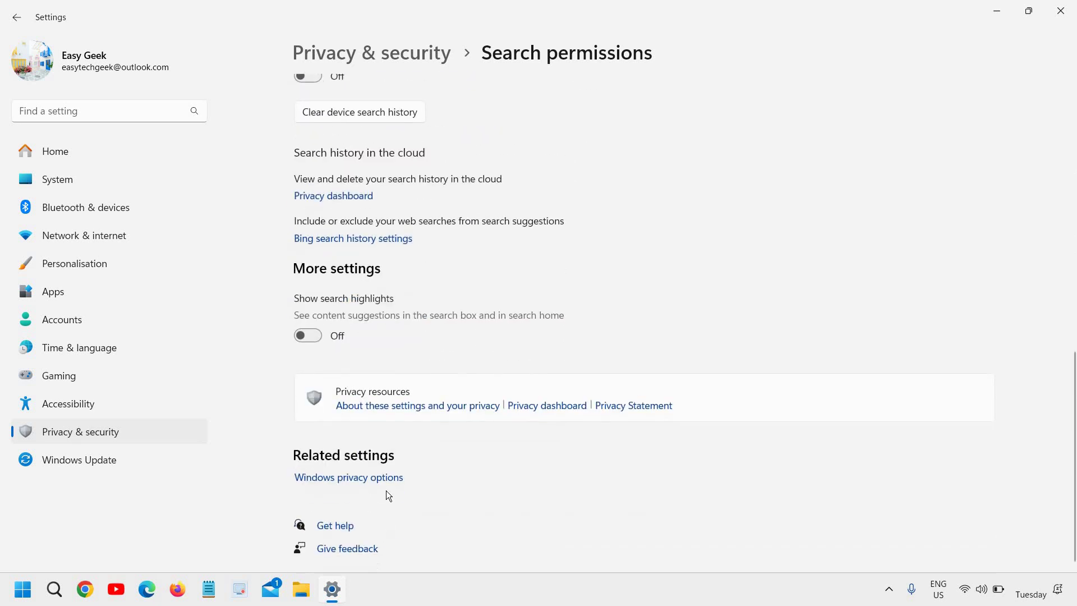
scroll(385, 489, "up", 7)
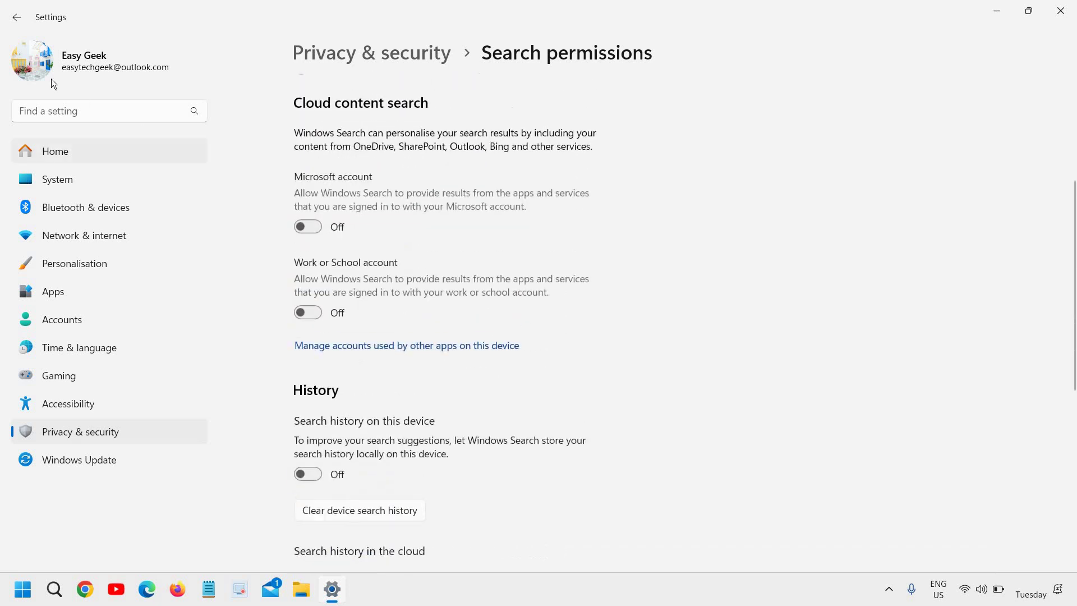
left_click(18, 19)
Open Searching Windows to view indexing status, Classic file search, and excluded folders.
scroll(353, 446, "down", 4)
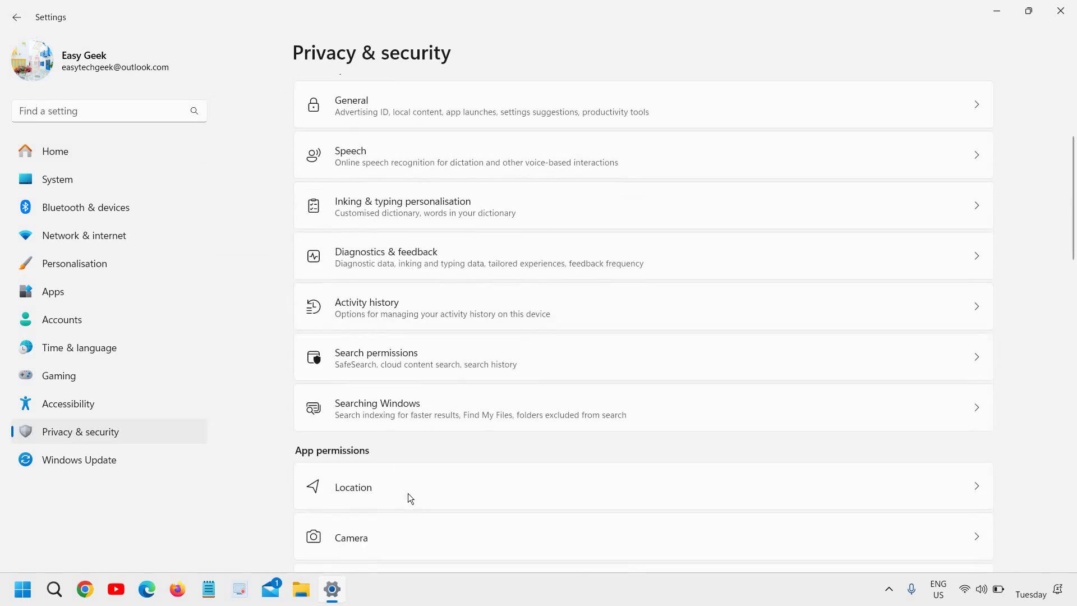
left_click(666, 396)
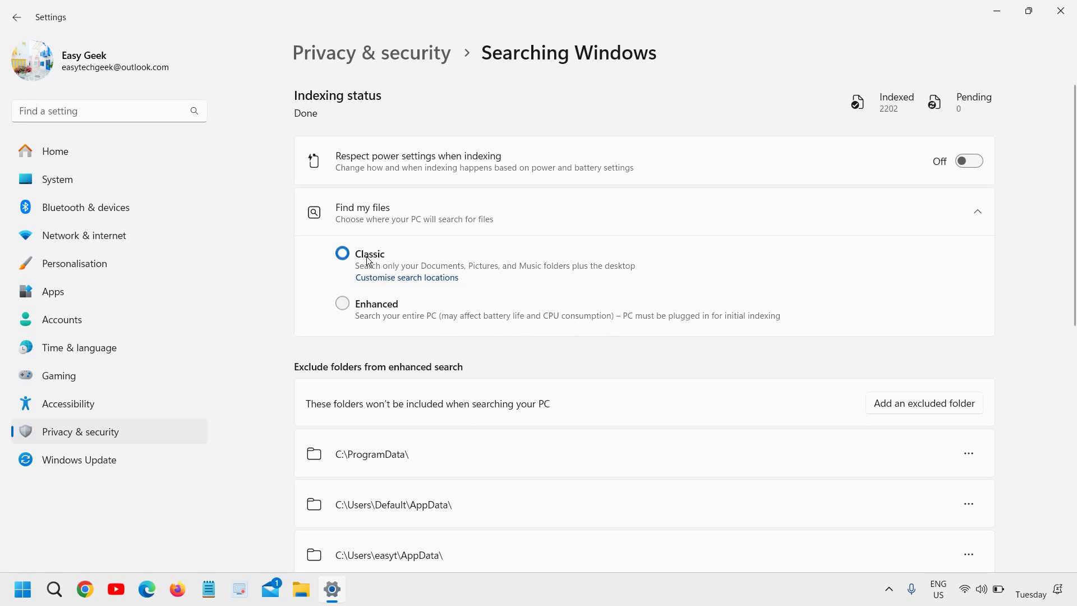
Verify Location services, every app's location access, and the override are all Off.
left_click(18, 17)
scroll(390, 383, "down", 4)
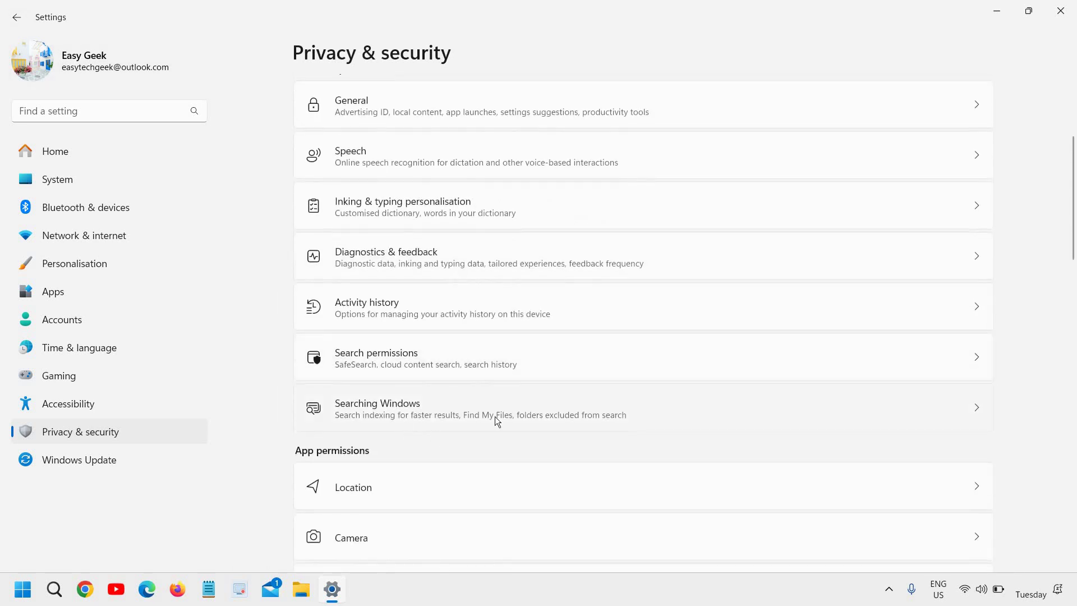
scroll(403, 462, "down", 3)
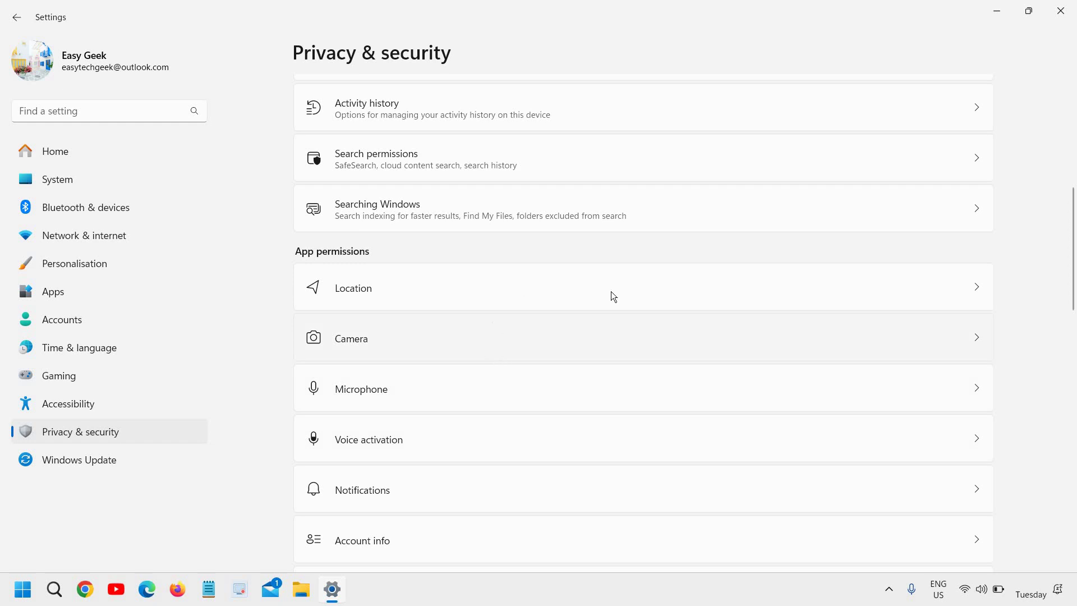
left_click(908, 288)
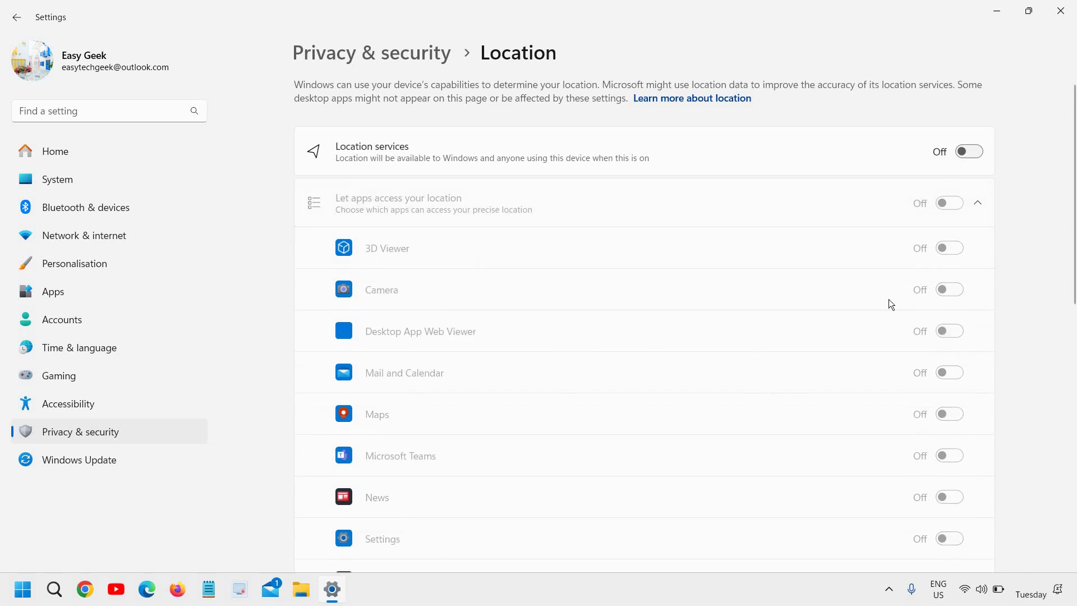
scroll(475, 462, "down", 7)
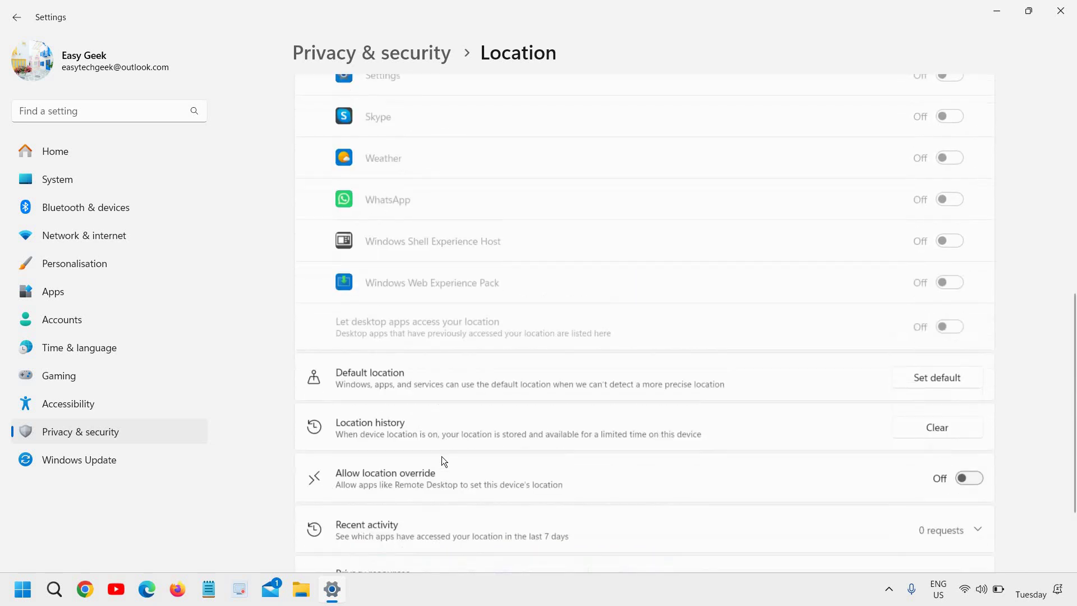
scroll(442, 456, "up", 1)
scroll(442, 456, "up", 5)
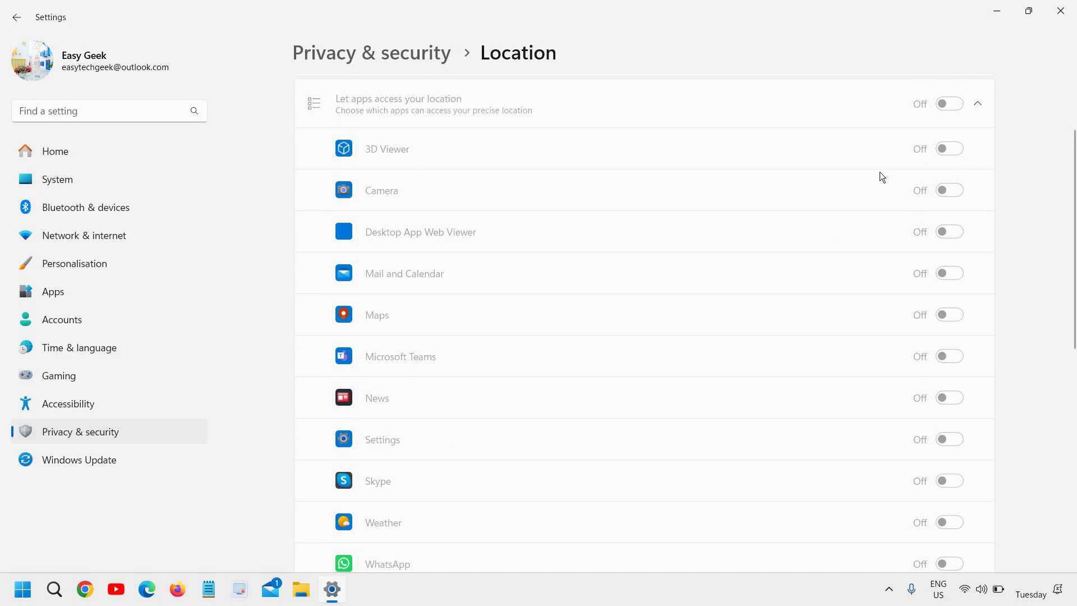
scroll(802, 283, "up", 2)
scroll(549, 418, "down", 4)
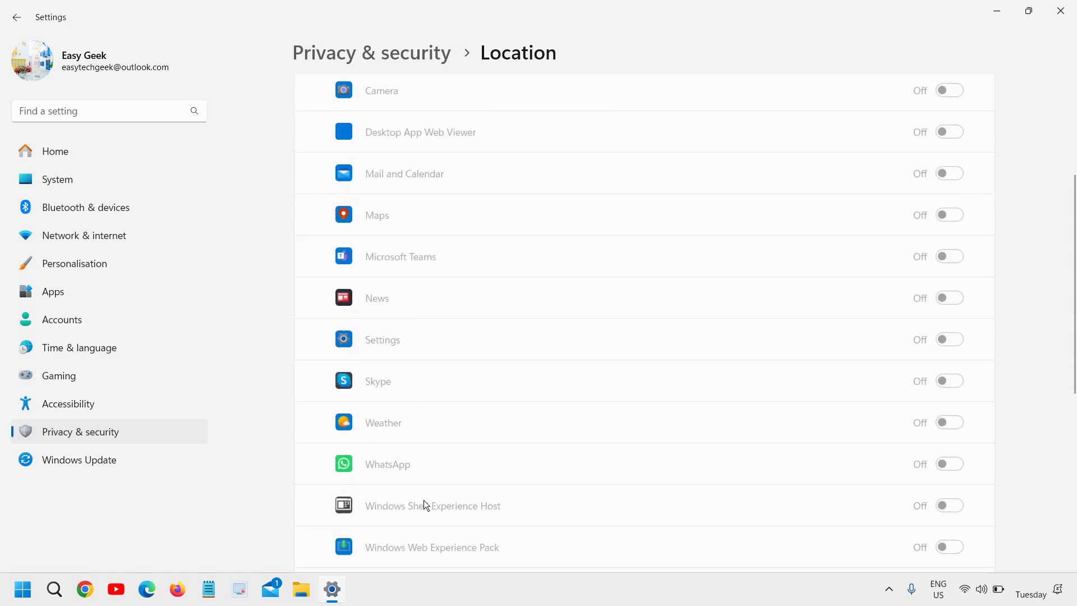
scroll(492, 505, "down", 4)
scroll(634, 437, "up", 6)
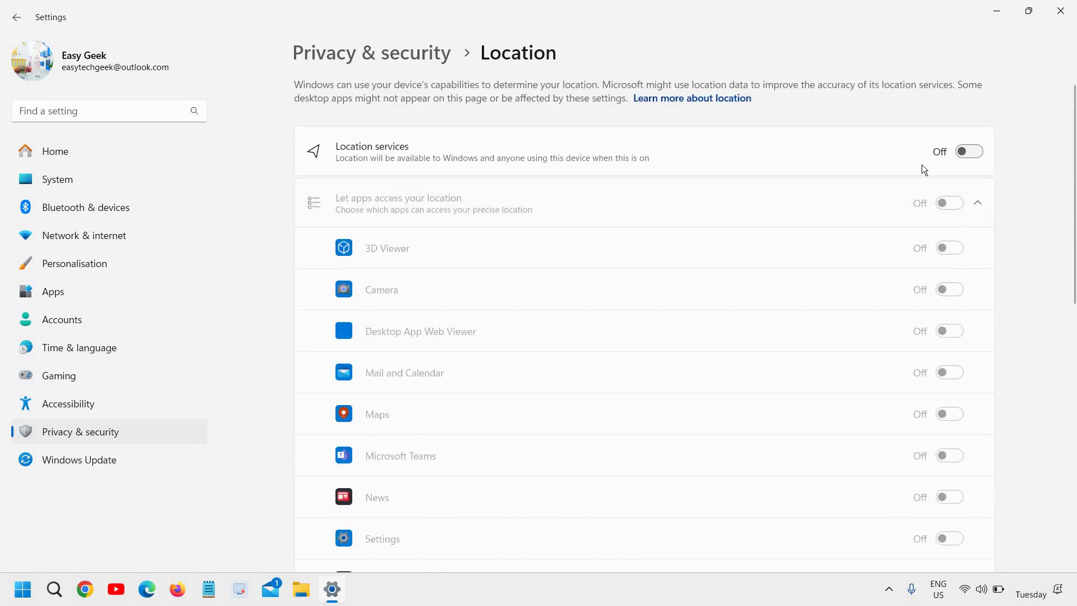
Look at the Camera permission page under App permissions.
left_click(16, 17)
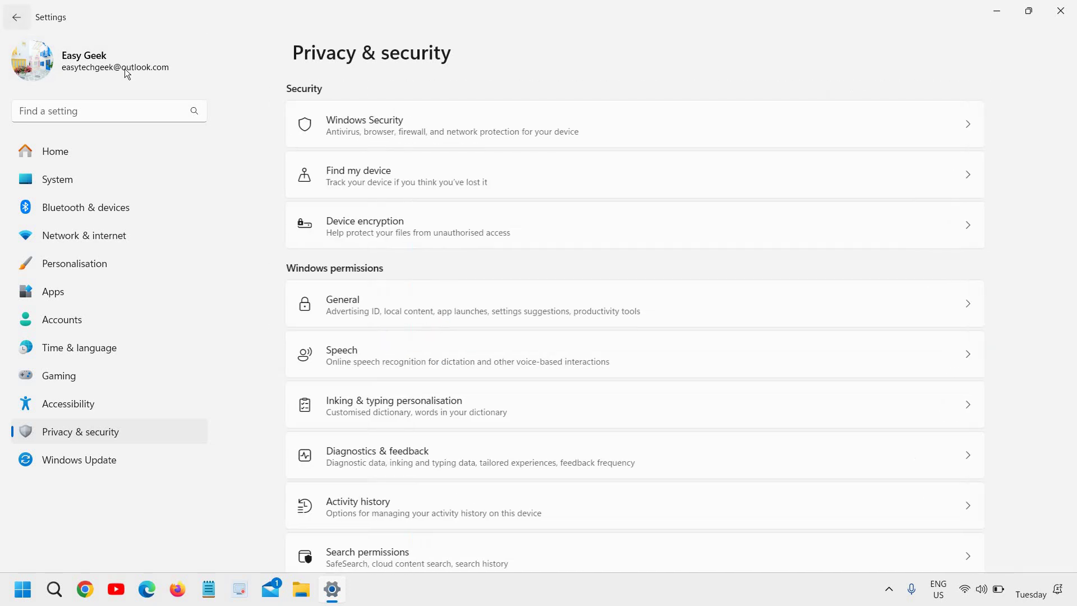
scroll(358, 408, "down", 2)
scroll(359, 408, "down", 3)
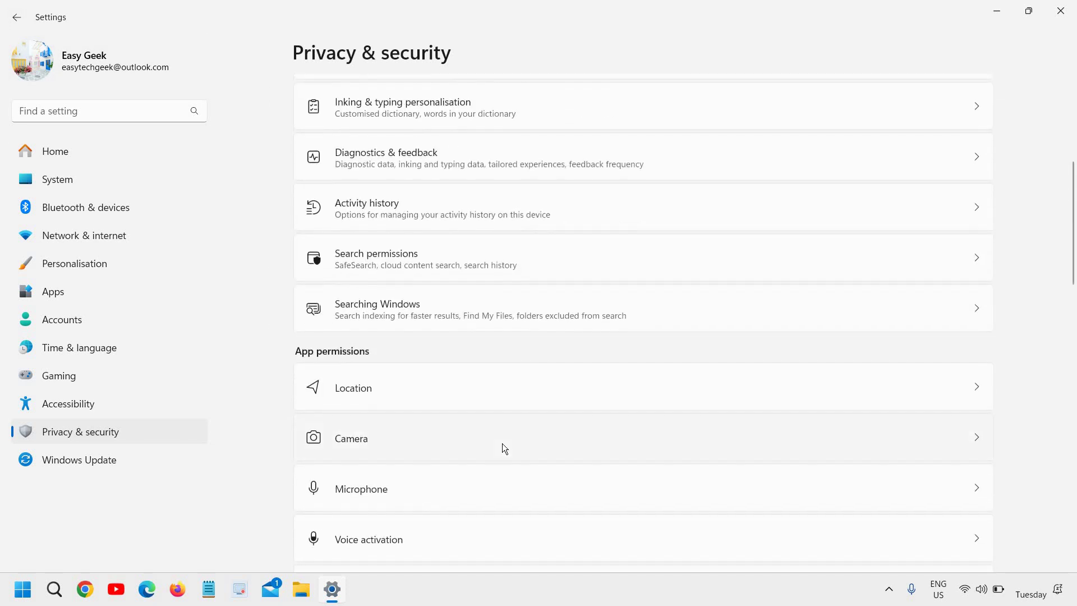
scroll(503, 443, "down", 2)
left_click(541, 346)
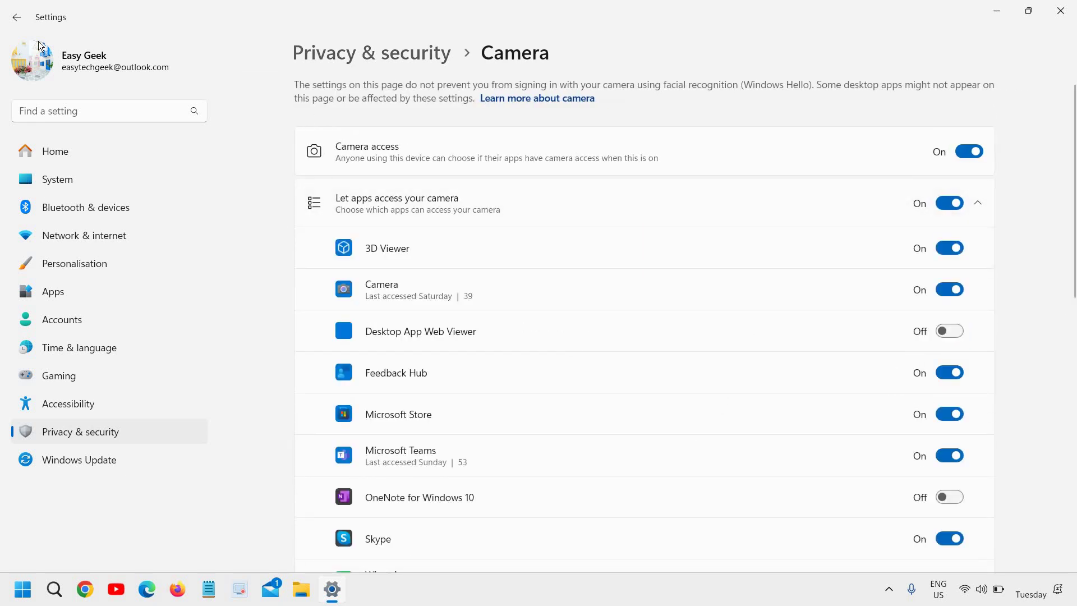
left_click(17, 17)
On the Notifications permission page, toggle notification access, leaving it and app access On.
scroll(395, 486, "down", 2)
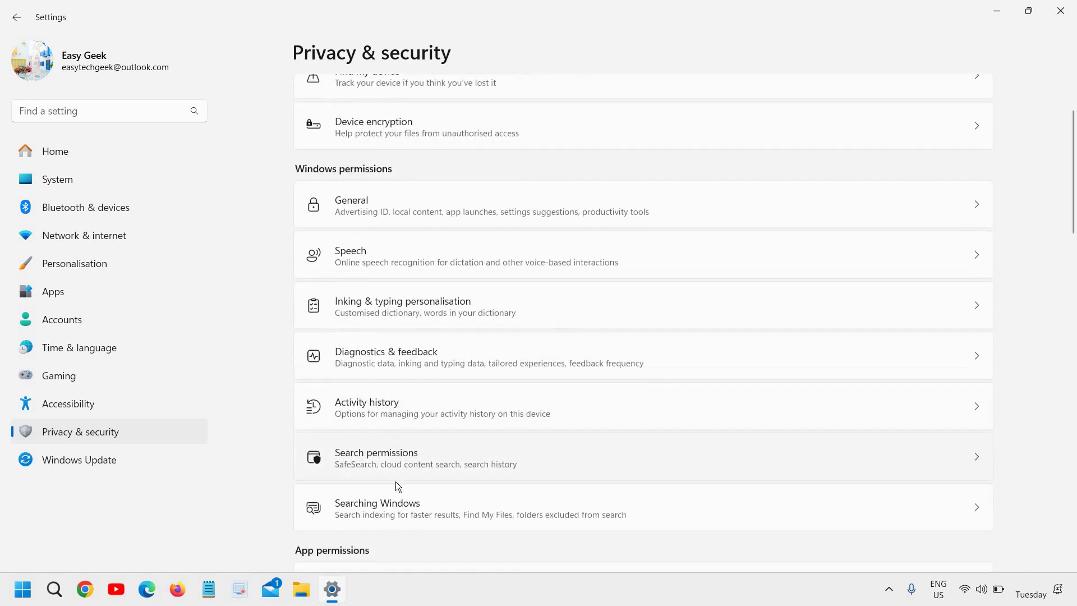
scroll(395, 481, "down", 5)
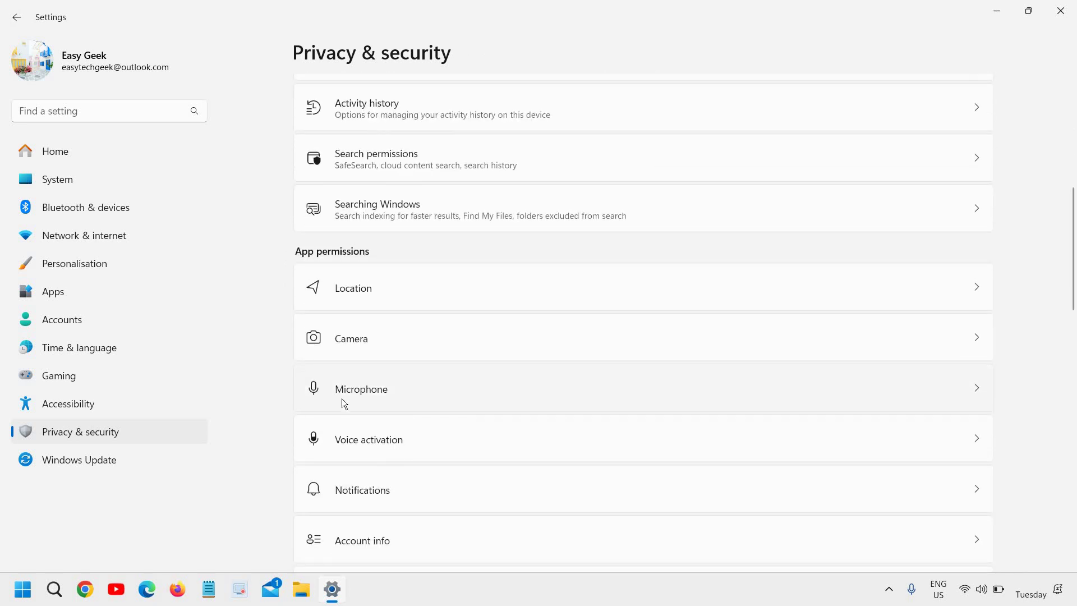
scroll(428, 448, "down", 3)
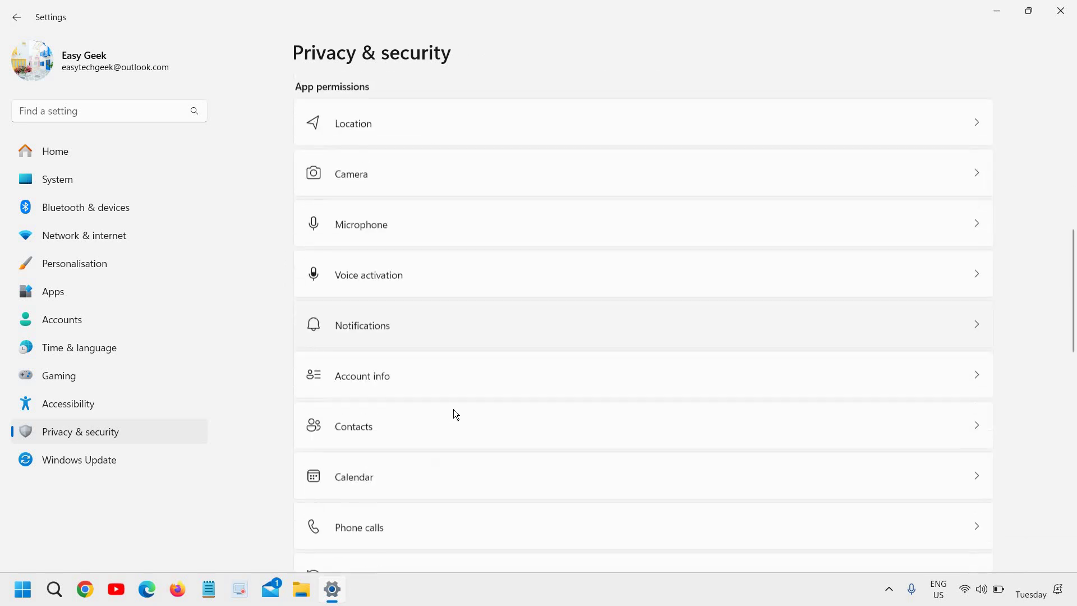
left_click(484, 295)
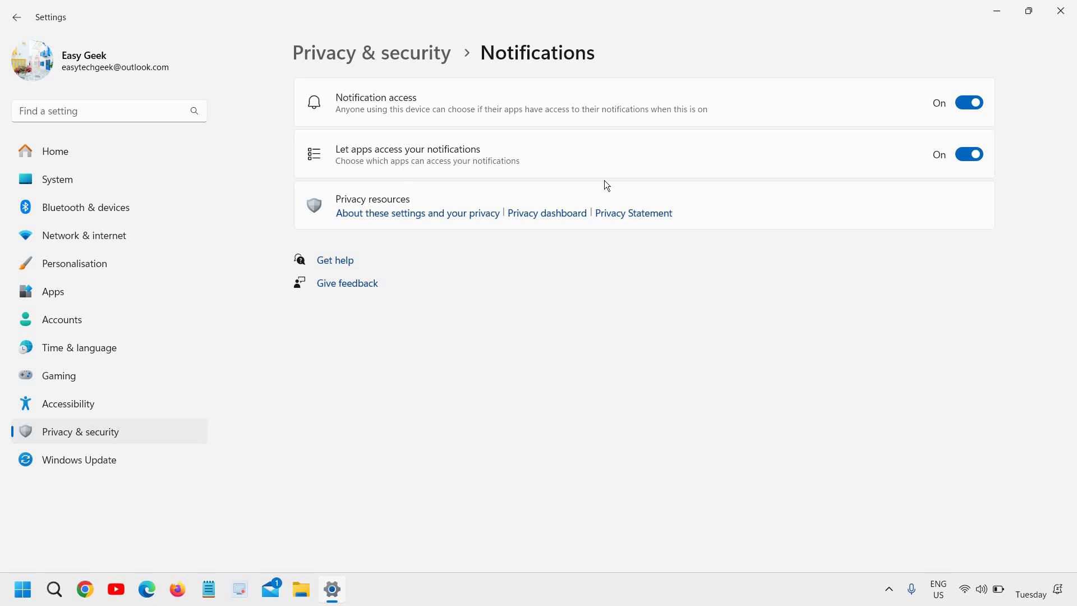
left_click(961, 104)
Scan the remaining app permissions, then confirm Windows Update reports up to date.
left_click(17, 17)
scroll(509, 481, "down", 2)
scroll(457, 463, "down", 6)
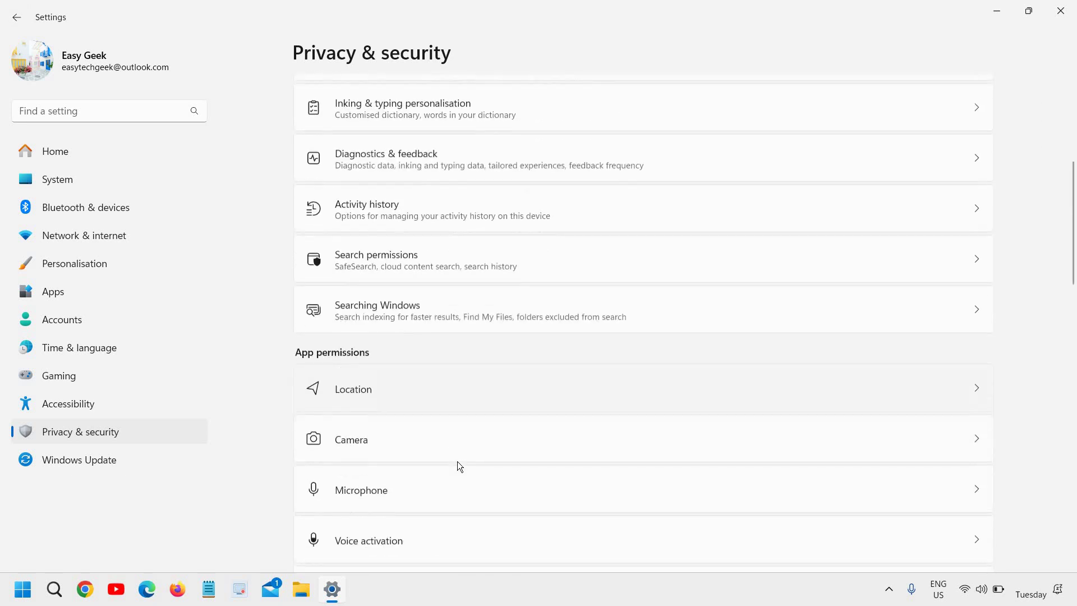
scroll(458, 463, "down", 5)
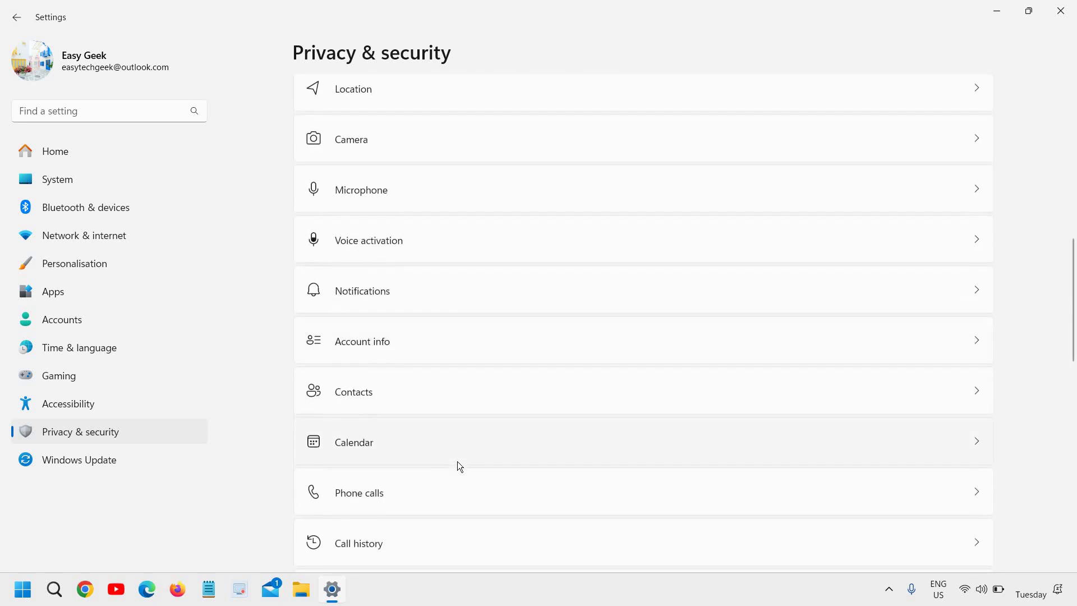
scroll(458, 466, "down", 7)
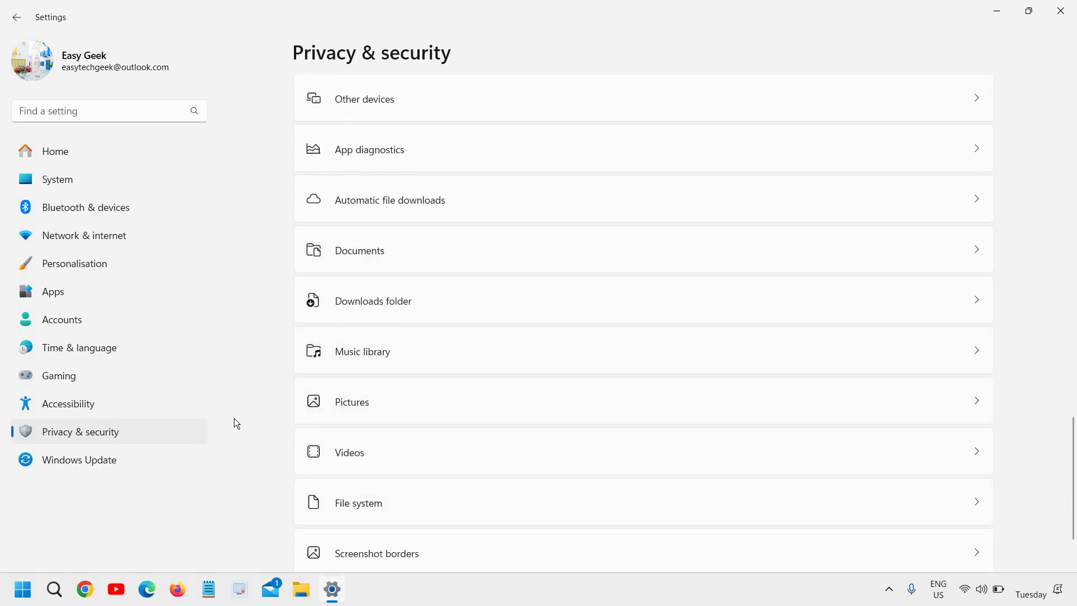
left_click(86, 459)
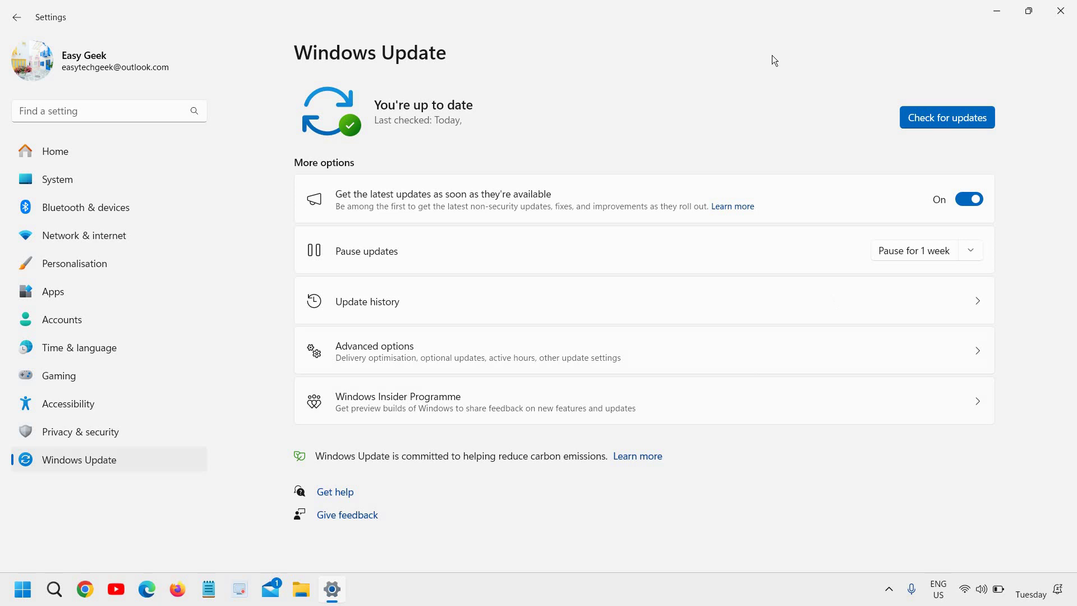
Close Settings and search 'stor' to reach the Storage page (C: 237 GB, 120 GB free).
left_click(1062, 12)
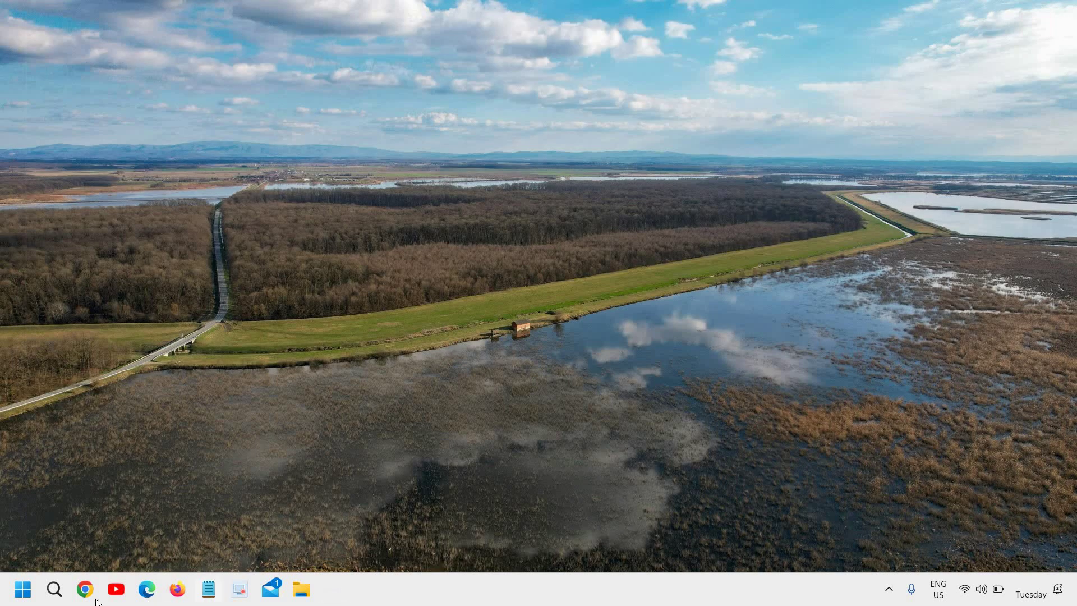
left_click(56, 590)
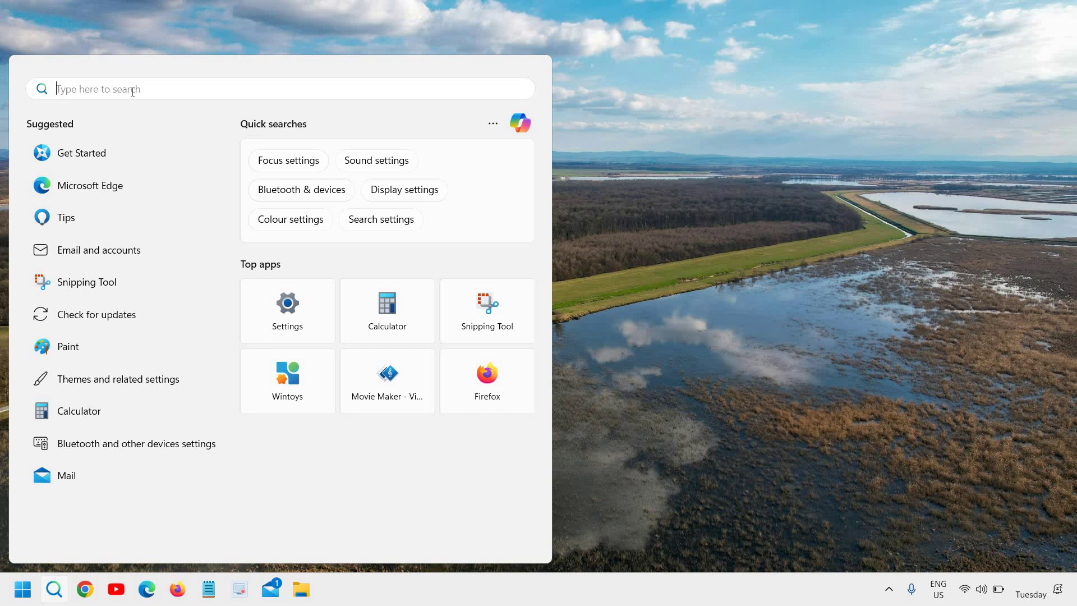
type("stor")
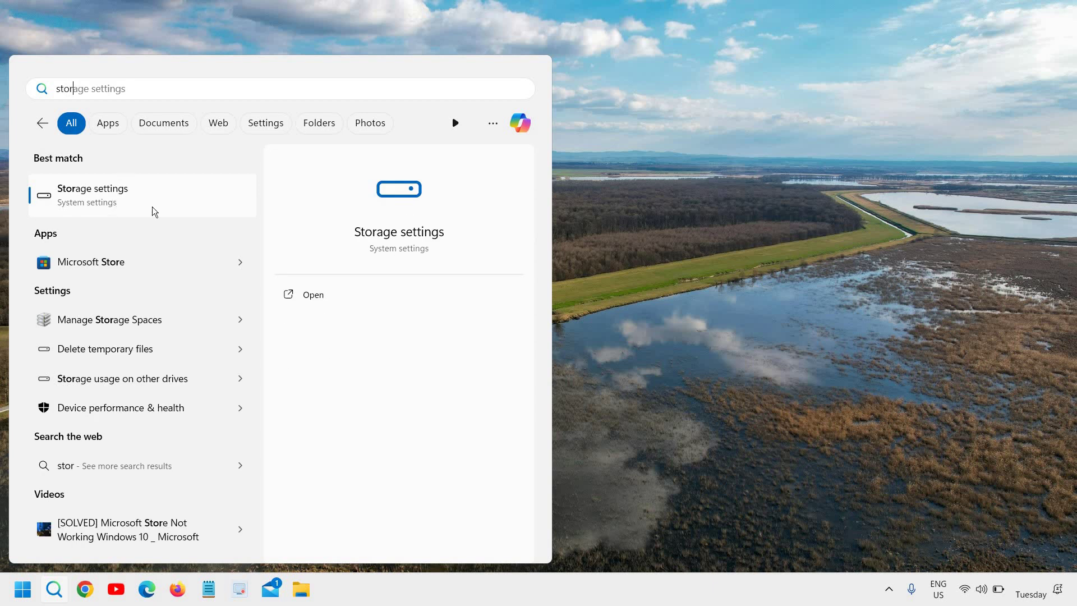
left_click(469, 240)
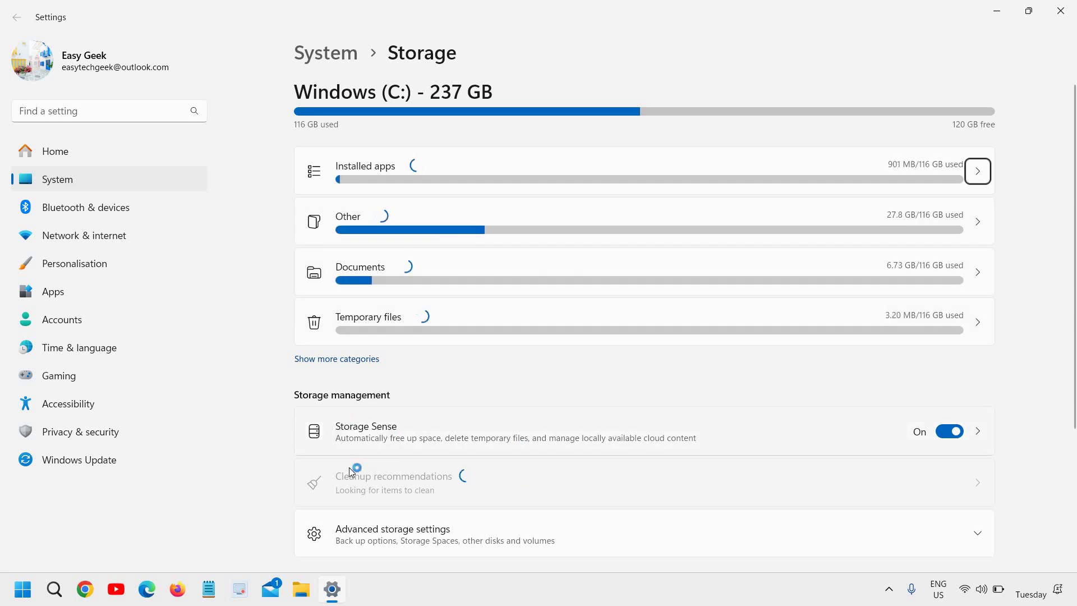
scroll(428, 371, "down", 2)
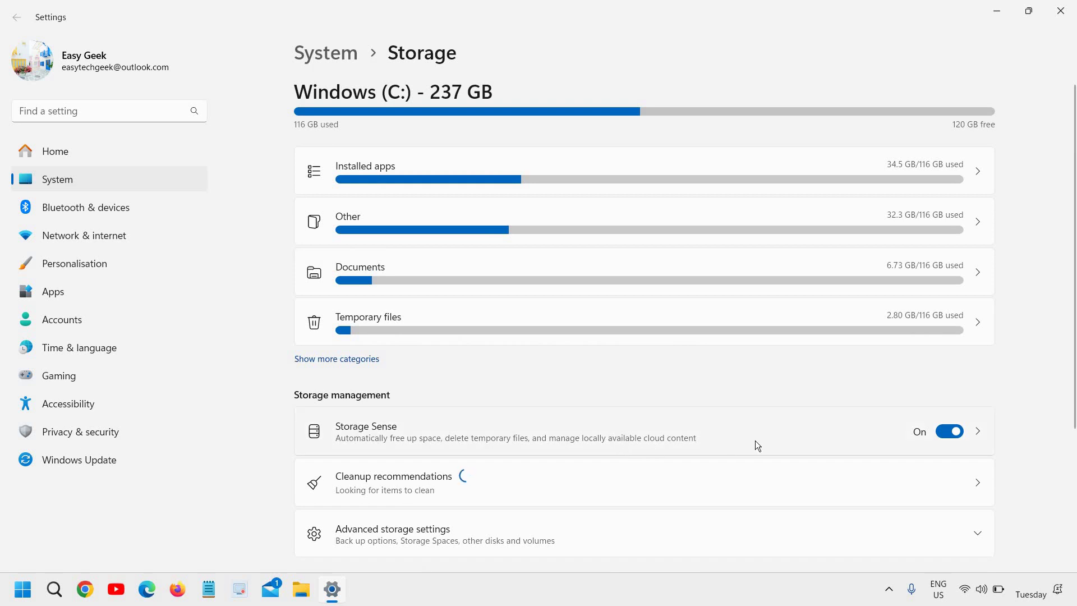
scroll(755, 441, "down", 3)
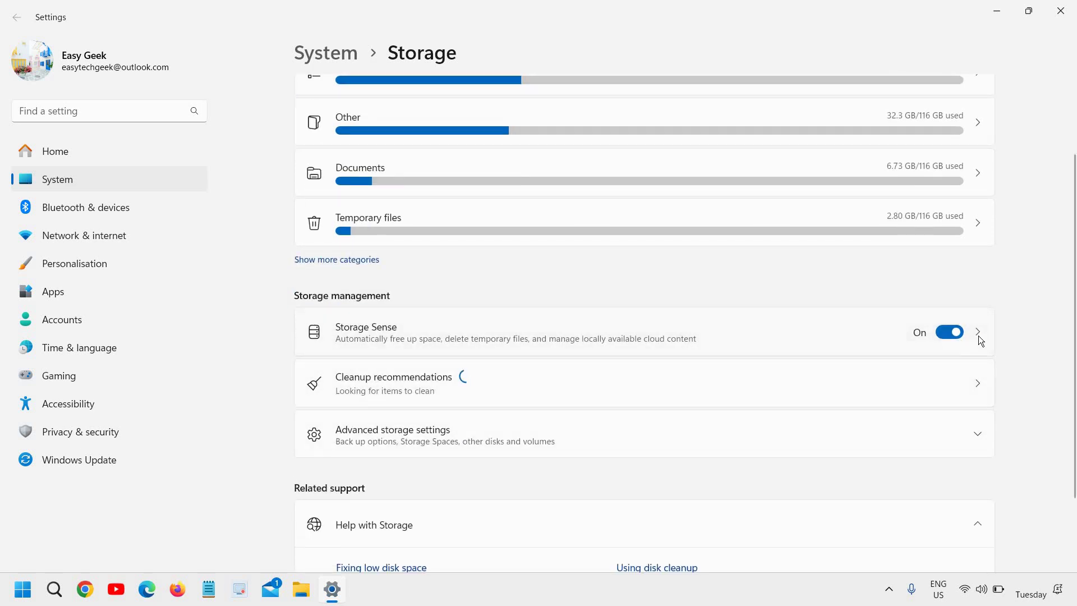
left_click(695, 344)
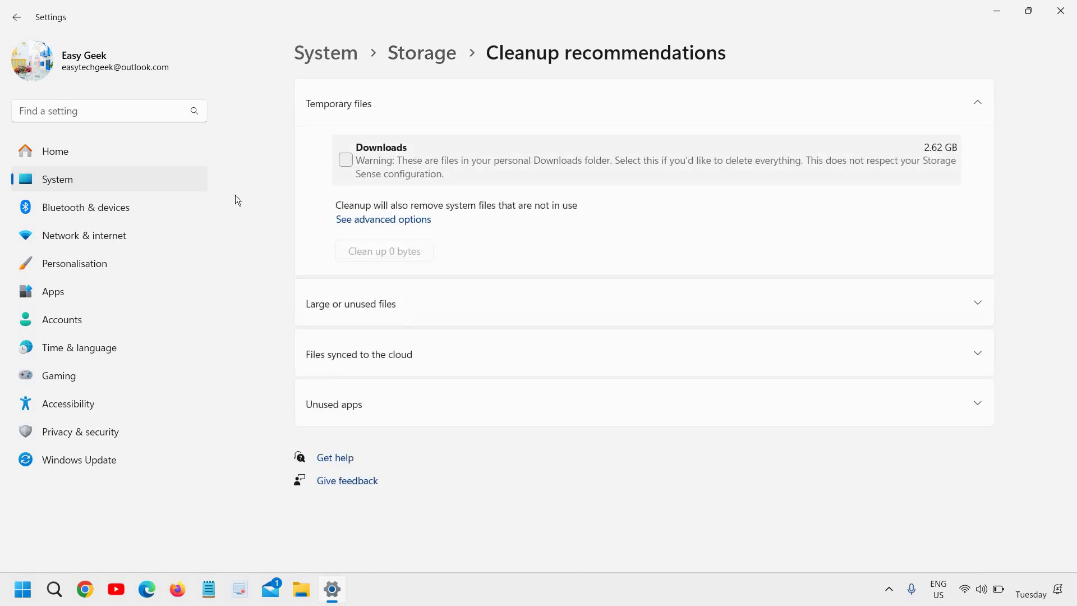
left_click(17, 17)
On the Storage Sense page, choose Every week for Run Storage Sense and 1 day for recycle bin deletion.
left_click(557, 438)
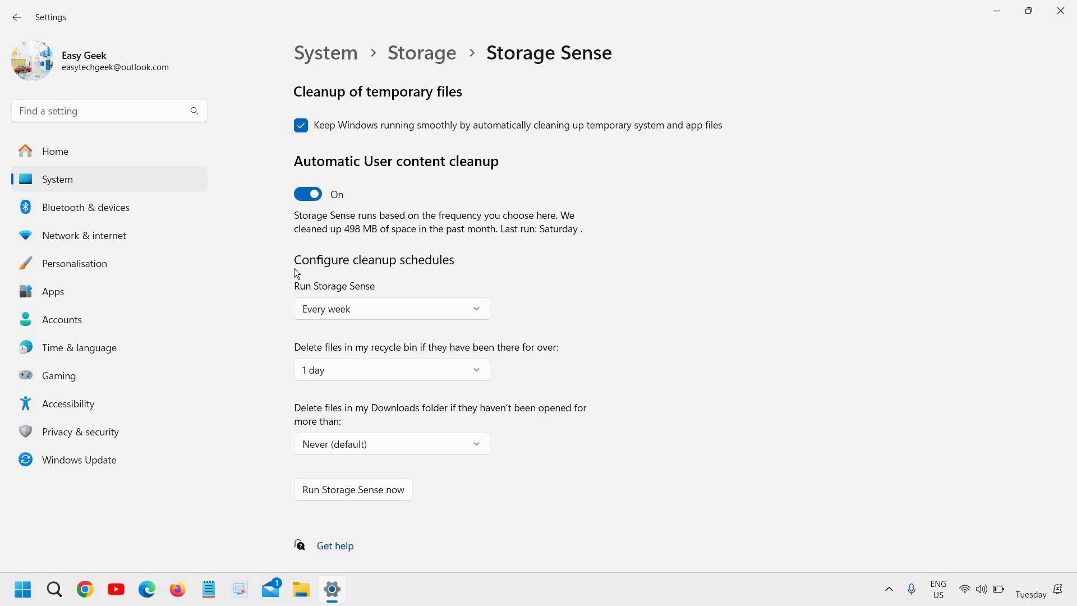
left_click(411, 315)
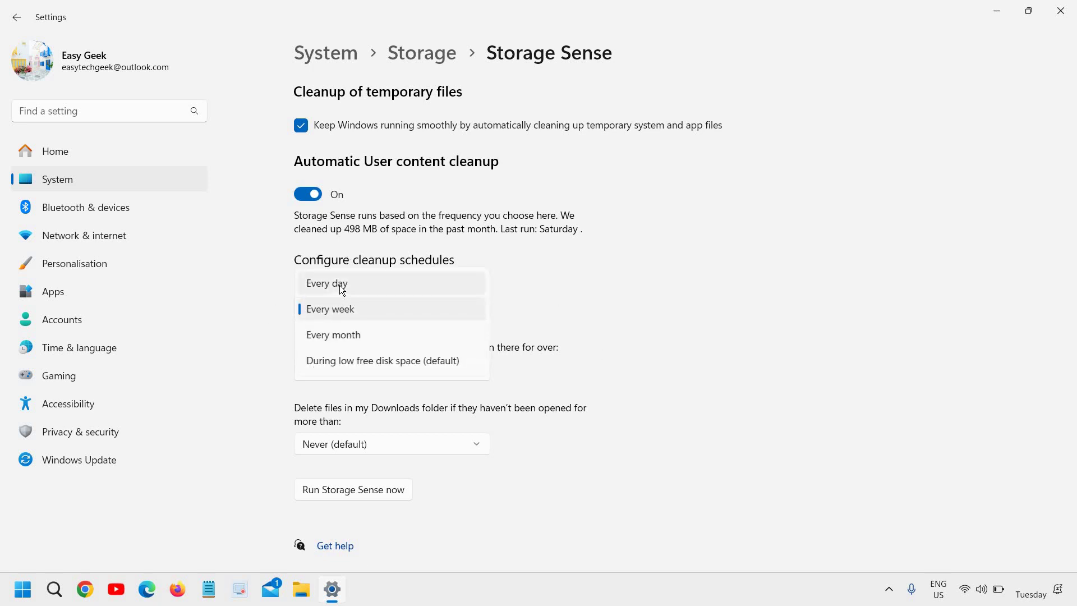
left_click(481, 307)
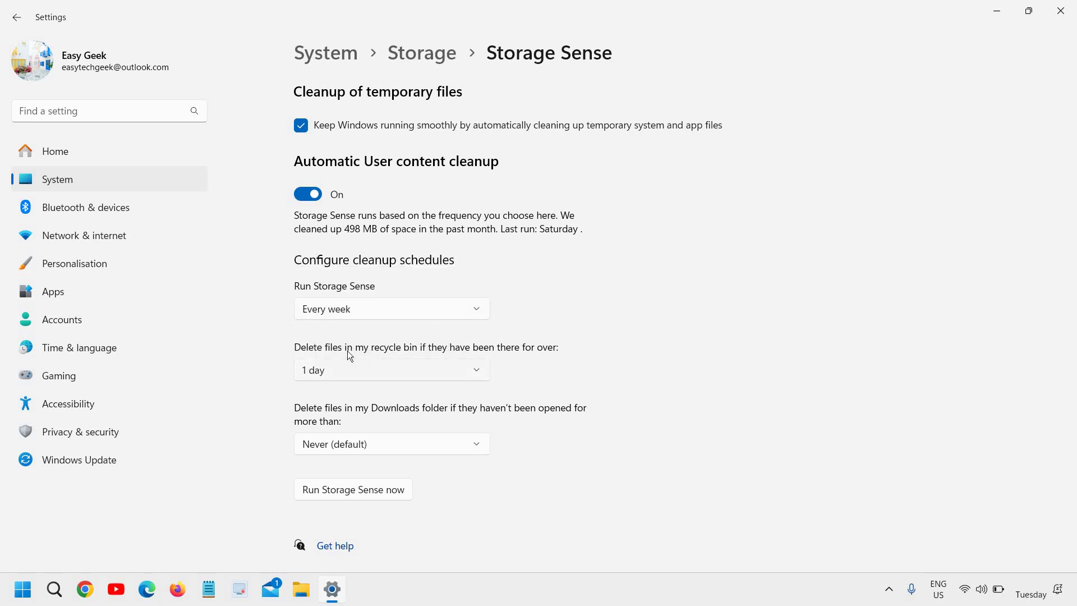
left_click(401, 370)
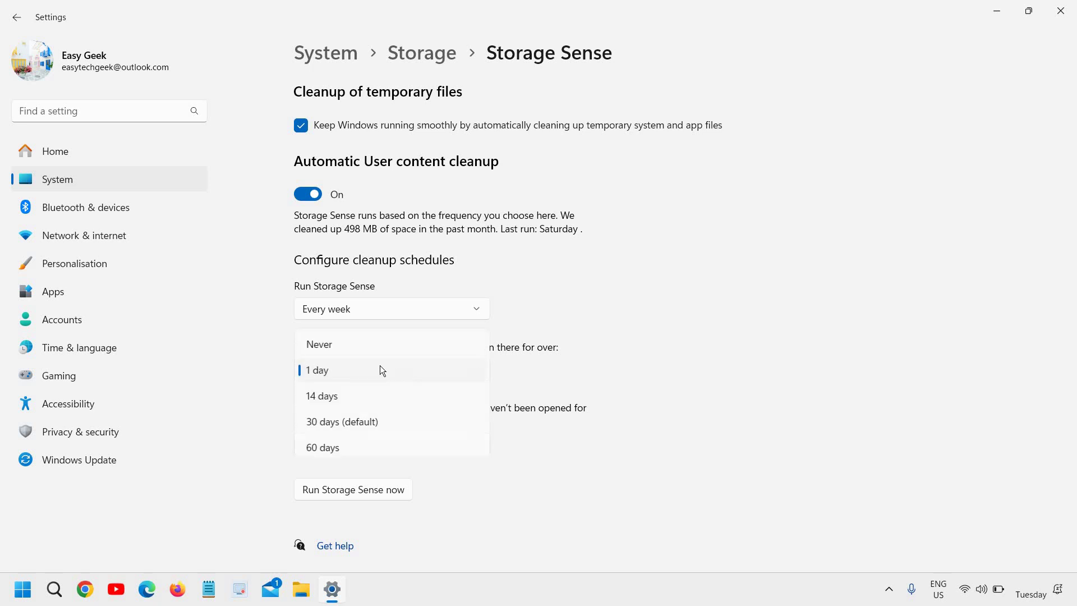
left_click(323, 373)
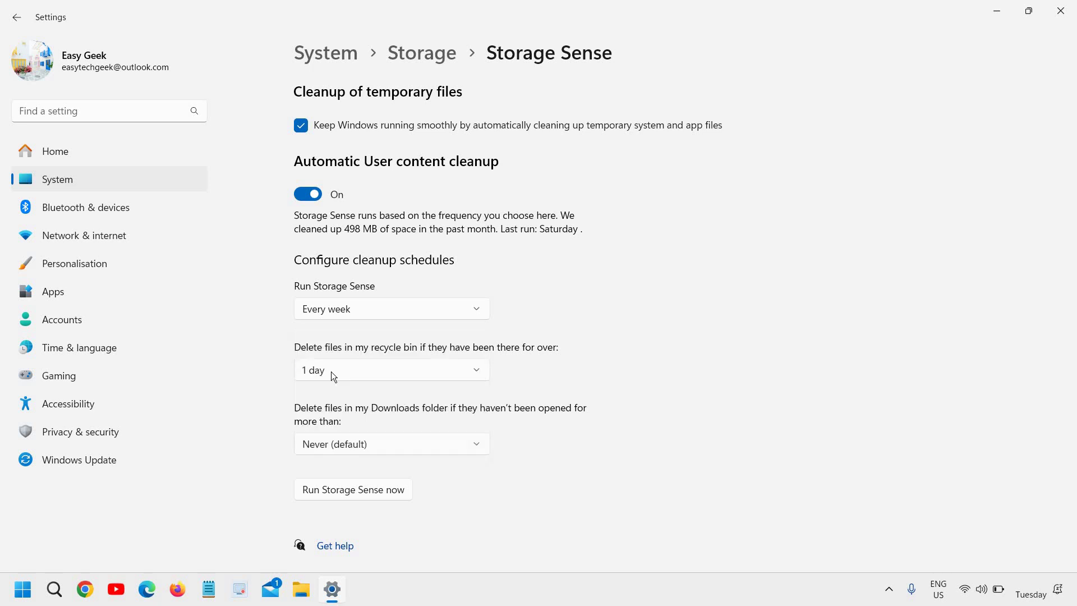
left_click(381, 372)
left_click(614, 324)
Close the Settings window, leaving the desktop wallpaper and taskbar visible.
left_click(1060, 10)
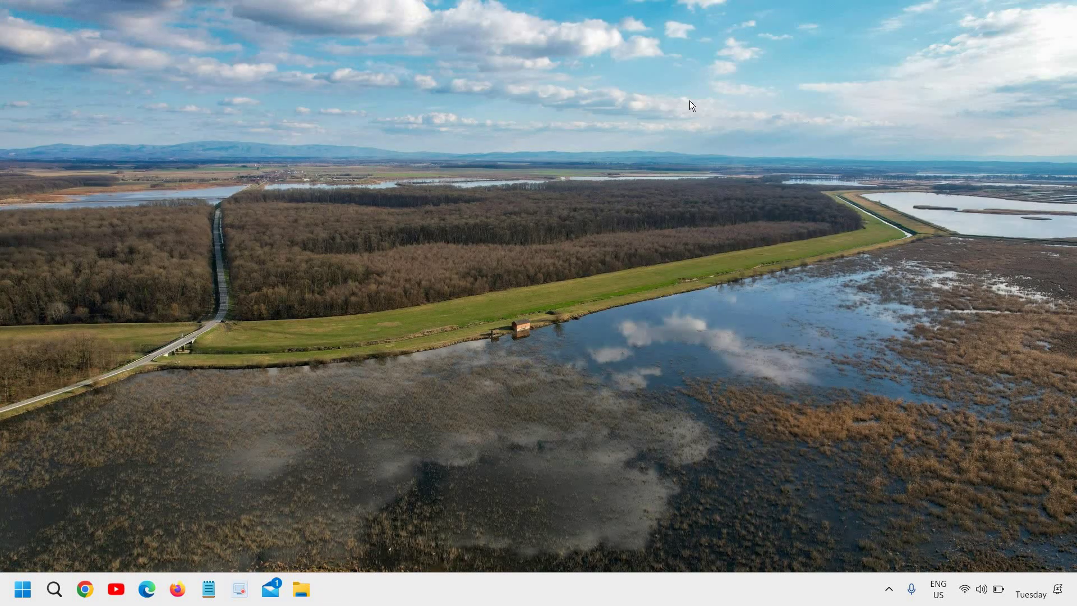